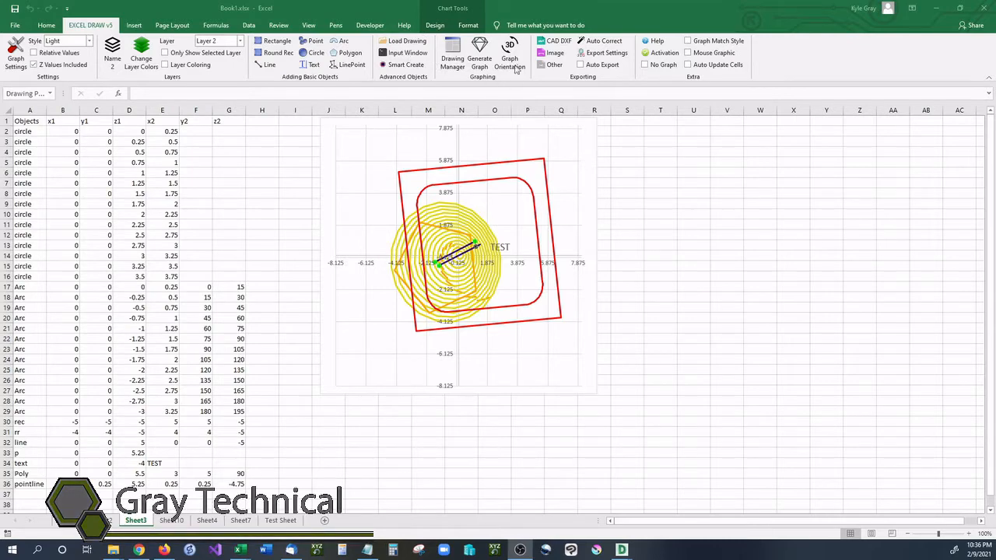
Step: Open the Drawing Manager for the Sheet3 drawing, select the first arc, and move the window clear of the graph
click(646, 182)
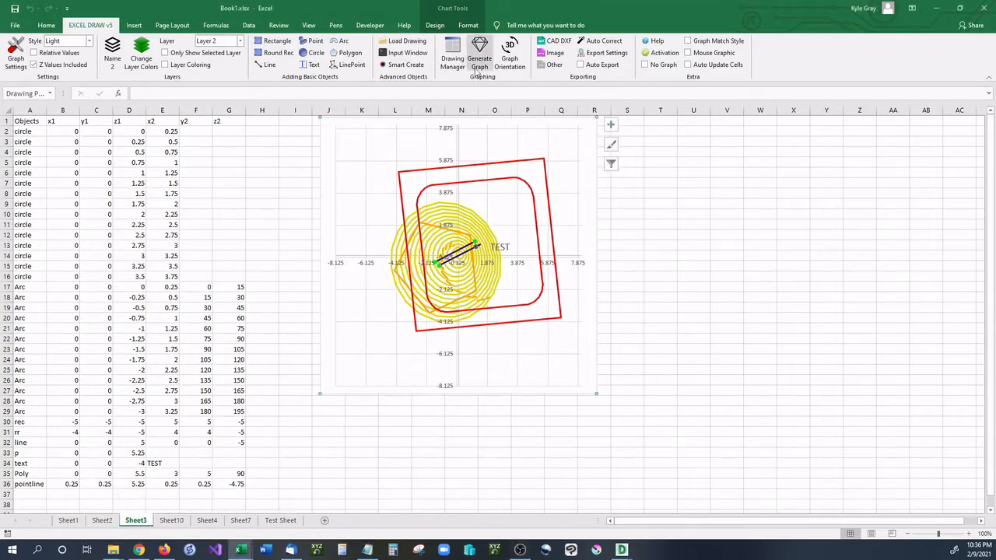
click(455, 62)
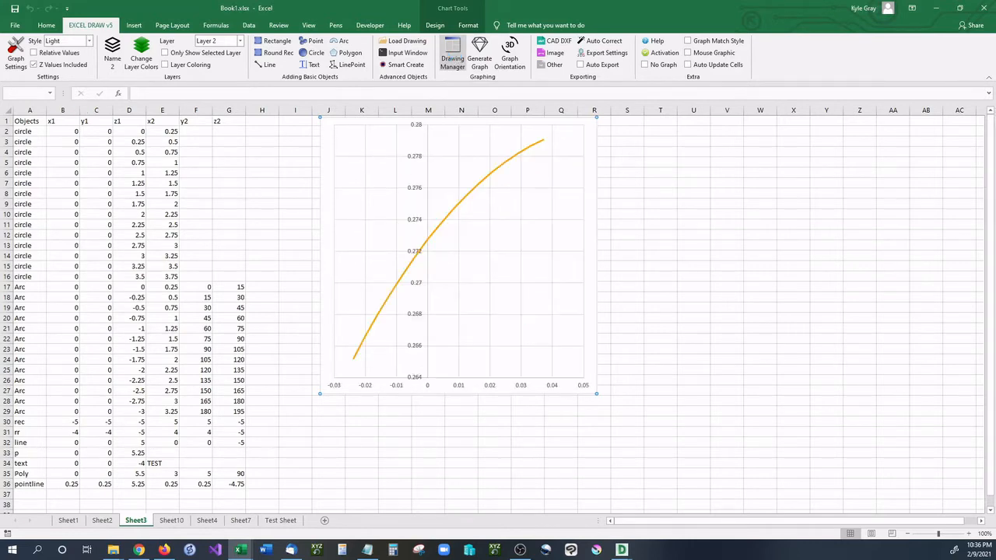
mouse_move(385, 218)
mouse_down()
mouse_move(816, 180)
mouse_move(663, 185)
mouse_up()
mouse_move(537, 239)
mouse_down()
mouse_move(539, 293)
mouse_move(547, 231)
mouse_up()
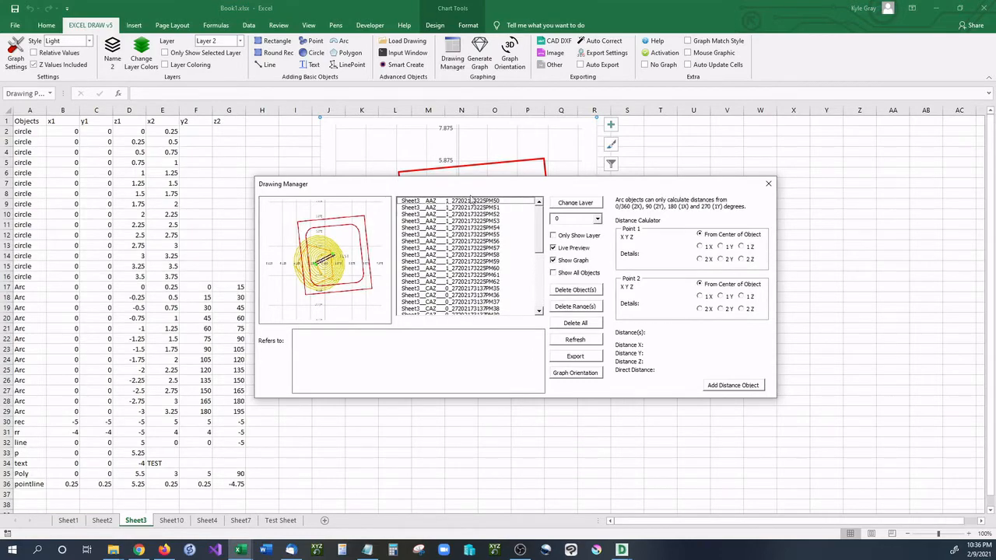
mouse_move(467, 191)
mouse_down()
mouse_move(503, 327)
mouse_move(672, 197)
mouse_move(692, 135)
mouse_move(712, 138)
mouse_up()
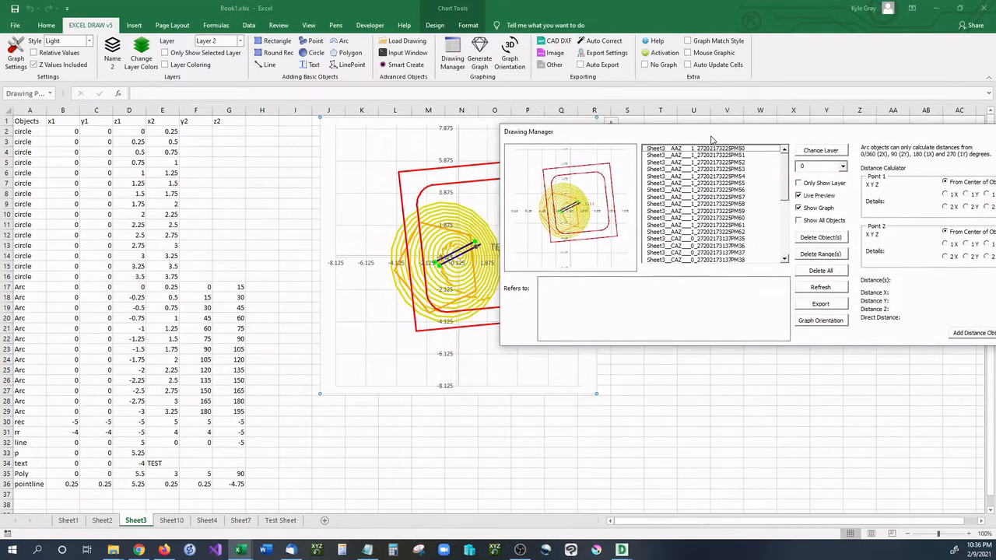
click(686, 149)
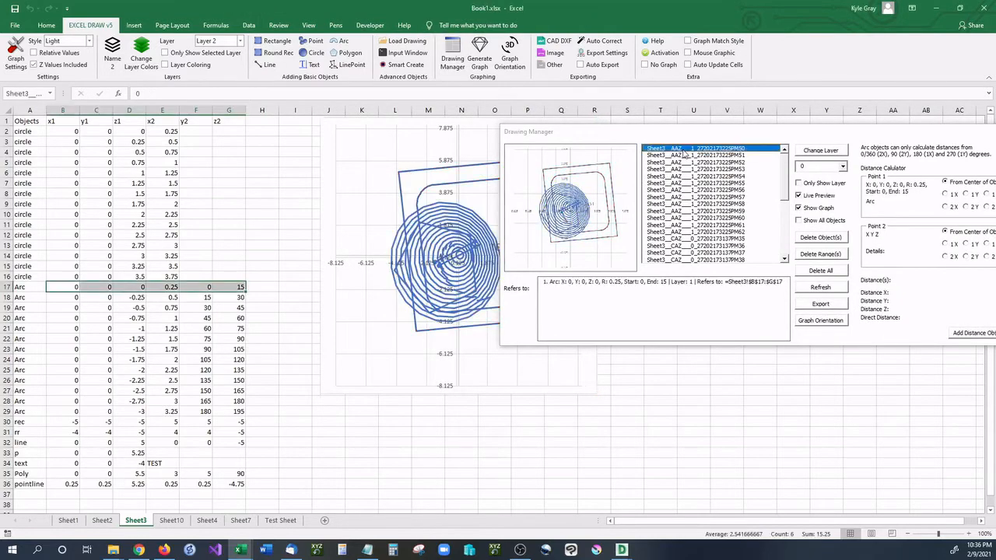
drag(644, 131, 717, 135)
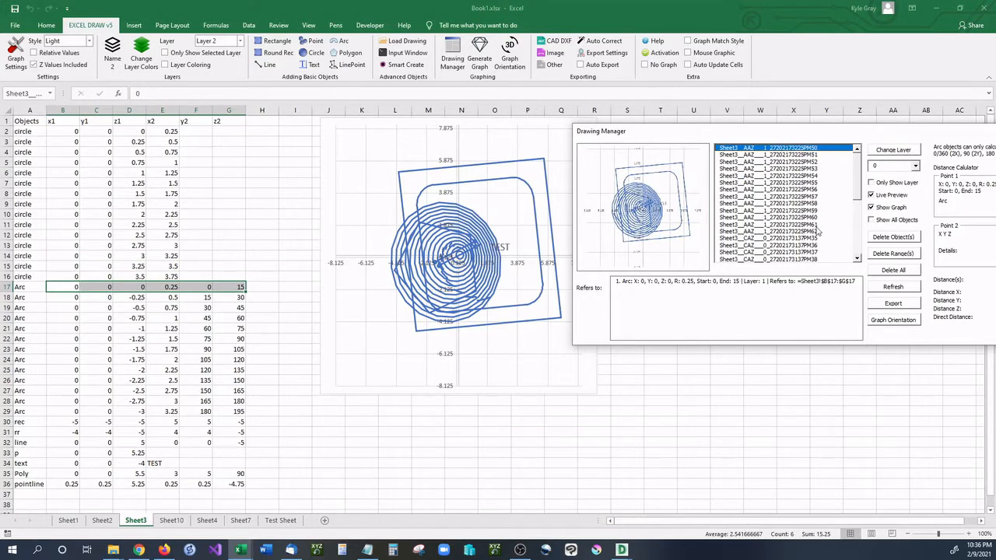
Step: Highlight individual circles and a run of consecutive circles from the object list to examine their cells and graph shapes
drag(858, 192, 859, 210)
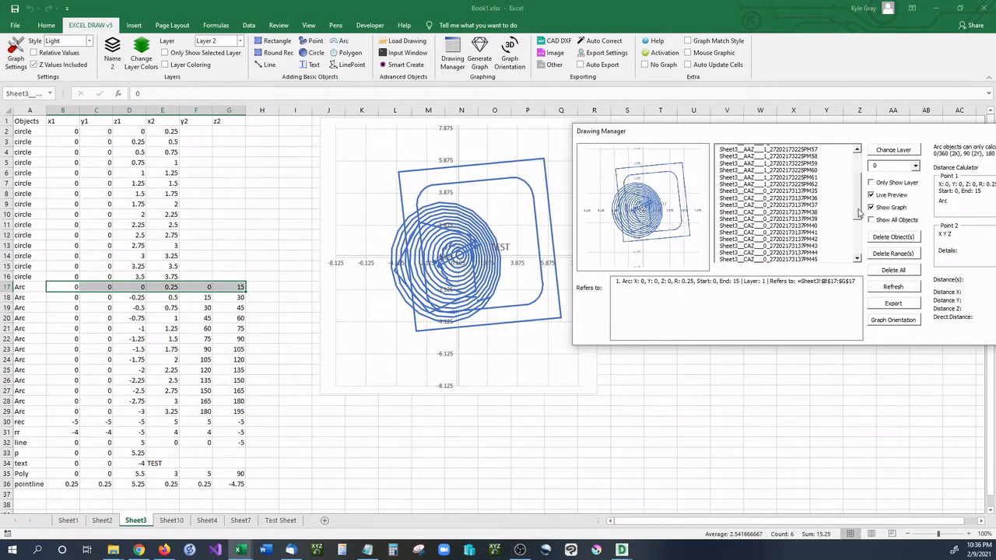
click(764, 191)
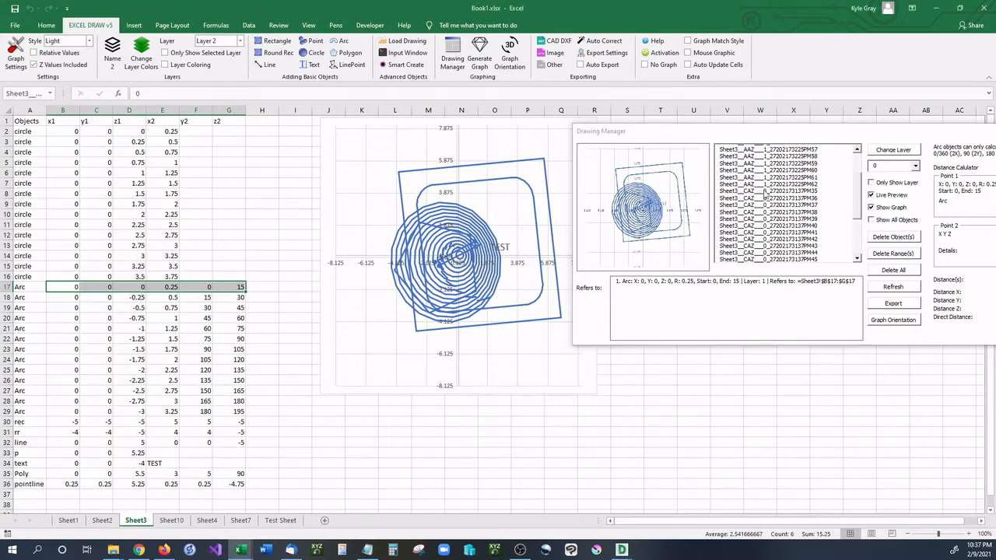
click(760, 199)
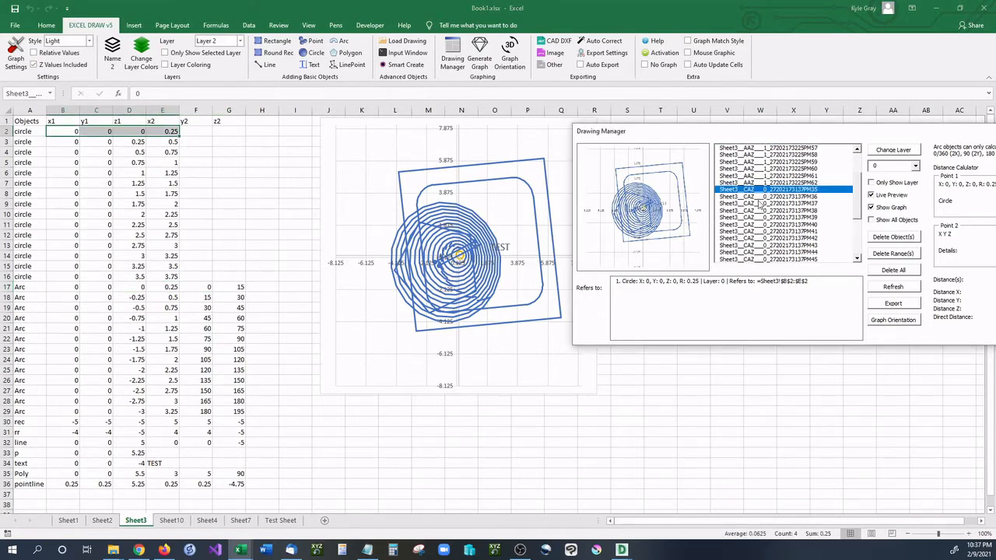
click(760, 204)
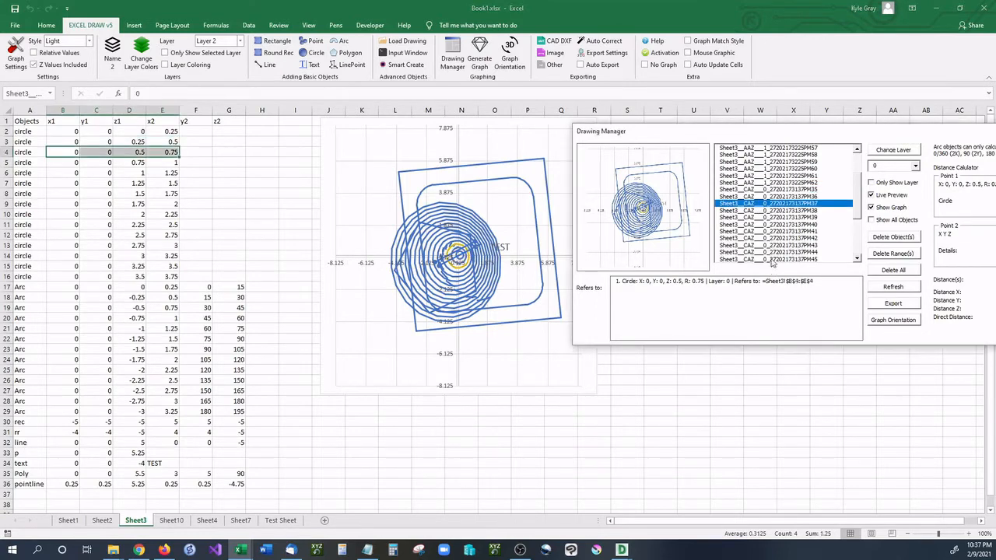
shift+click(773, 260)
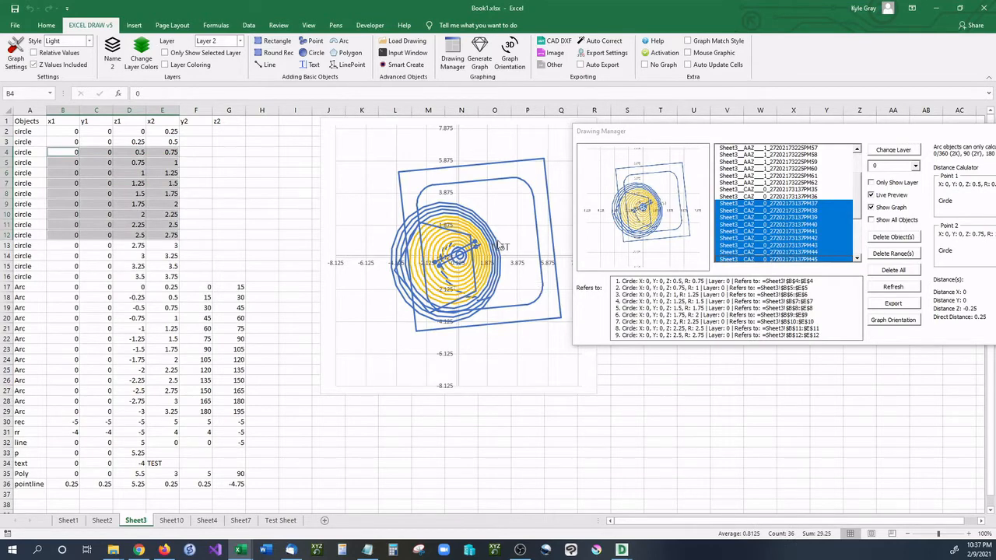
Step: Delete only the drawing object of the 0.75 radius circle in row 4, keeping its cell data
mouse_move(500, 246)
click(815, 204)
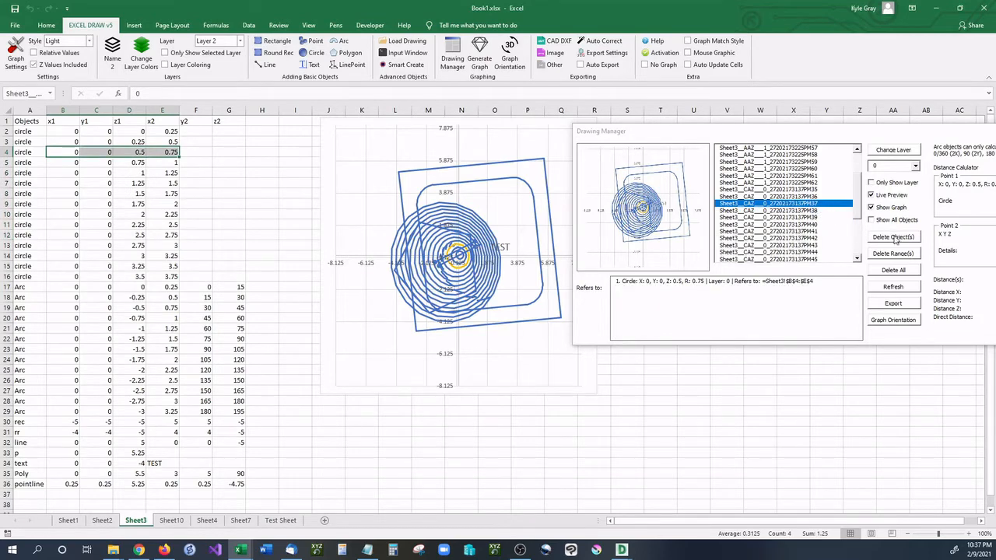
click(894, 237)
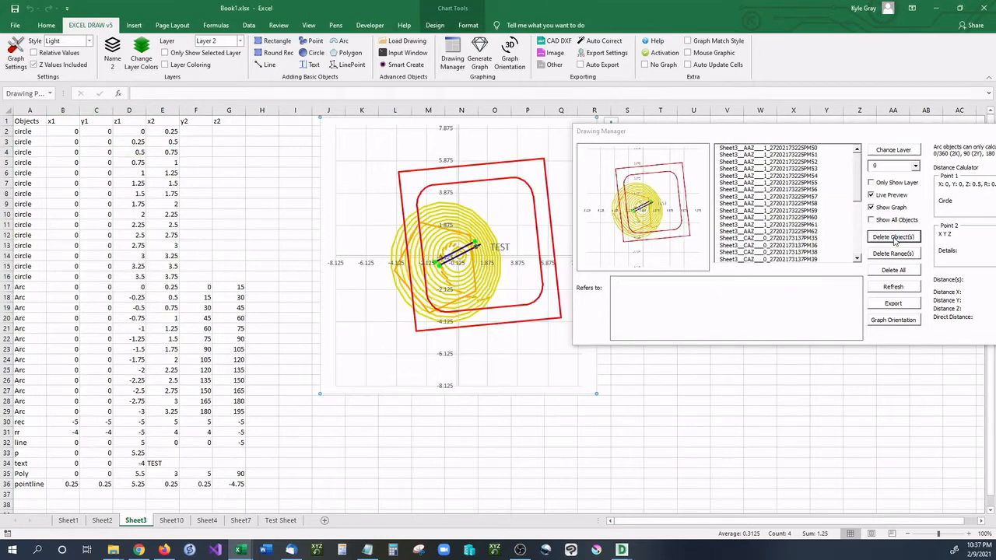
Step: Delete the four arcs in rows 25 to 28, with radii 2.25 to 3, together with their cell ranges
click(773, 197)
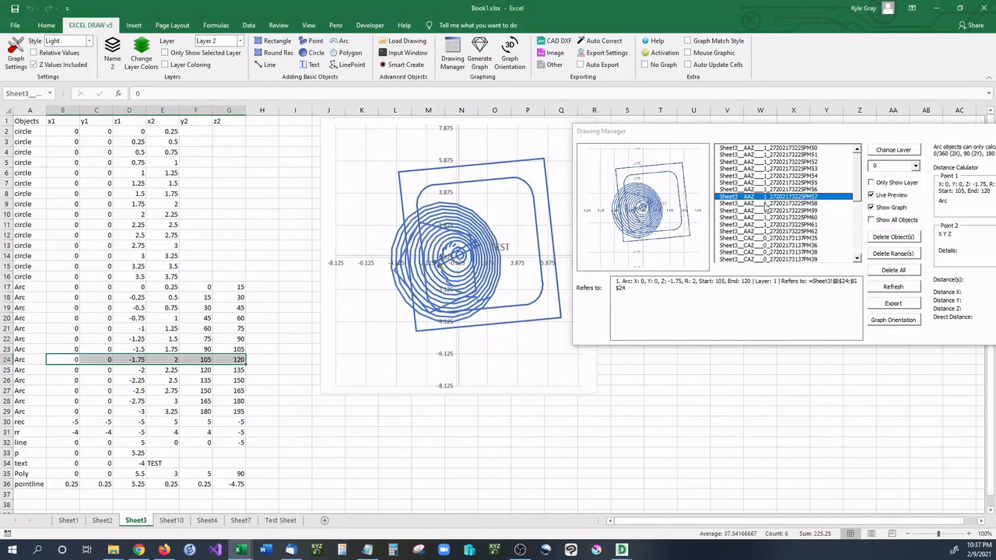
click(776, 206)
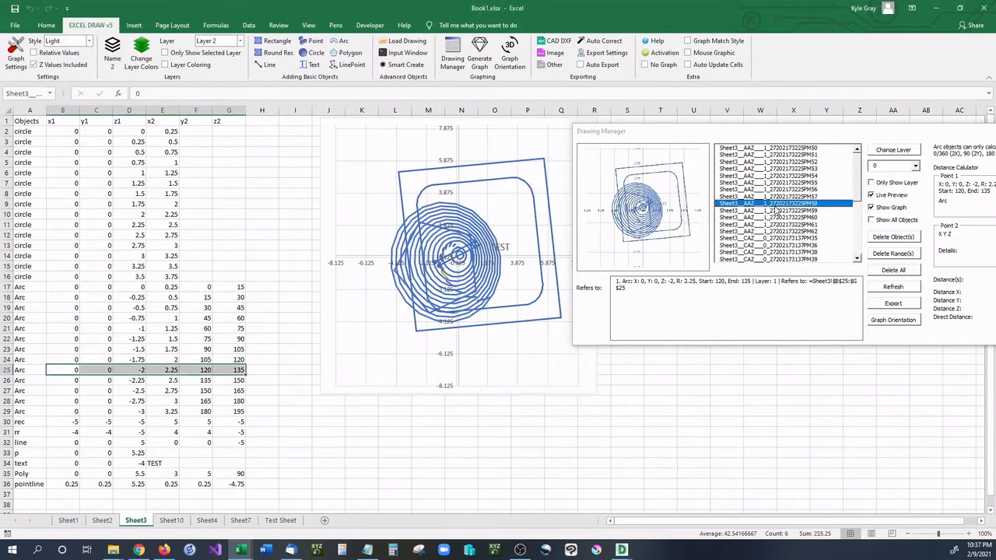
shift+click(775, 225)
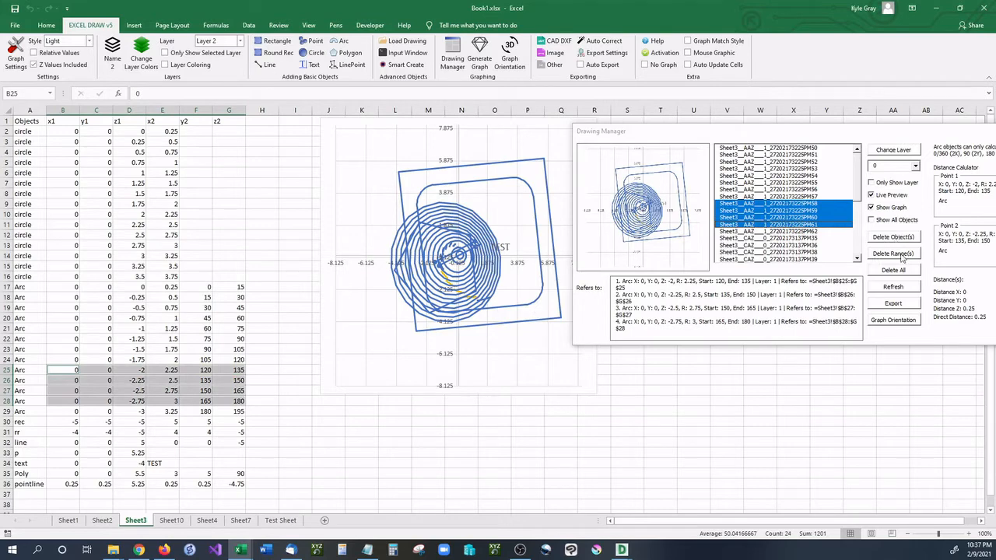
click(903, 256)
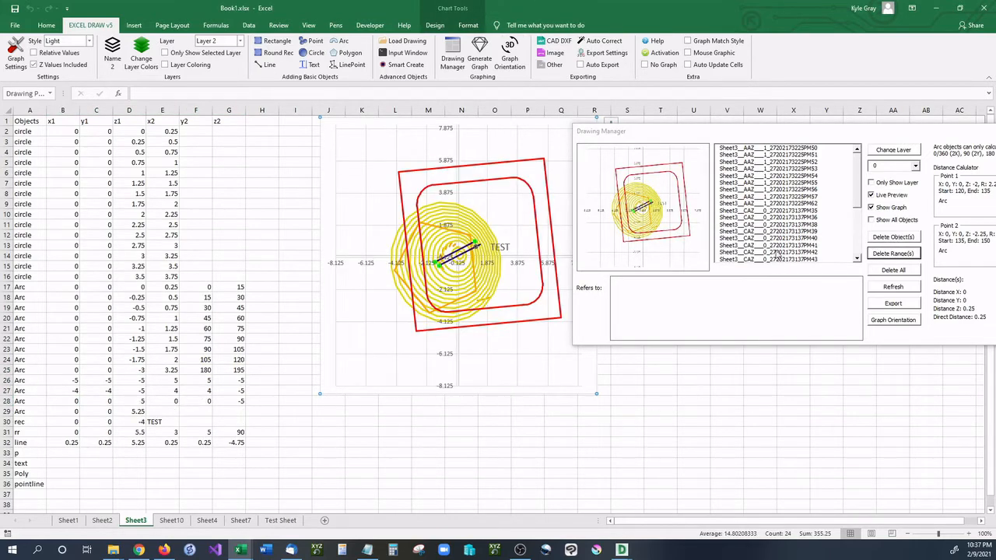
Step: Check the cell references of several remaining circles and arcs in the object list
click(800, 226)
click(801, 219)
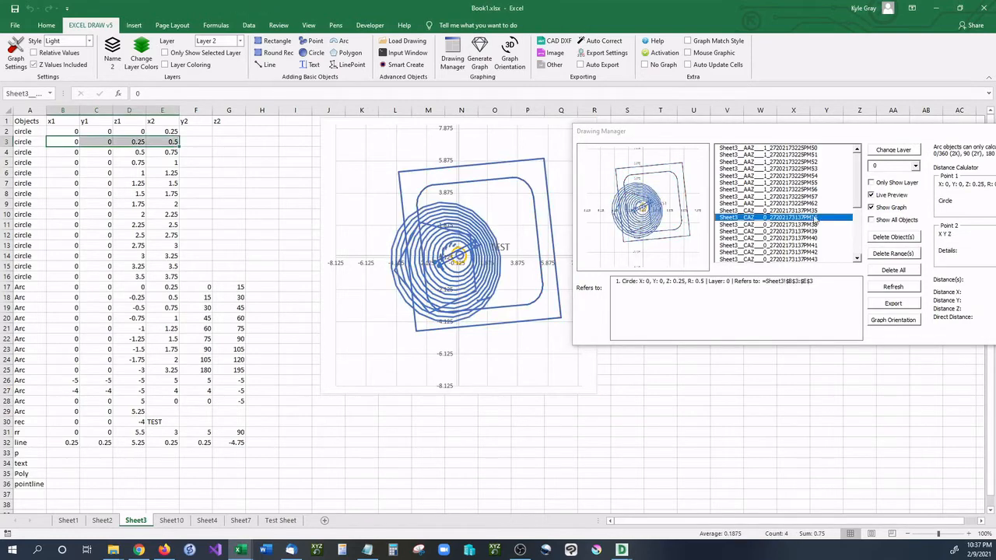
click(795, 238)
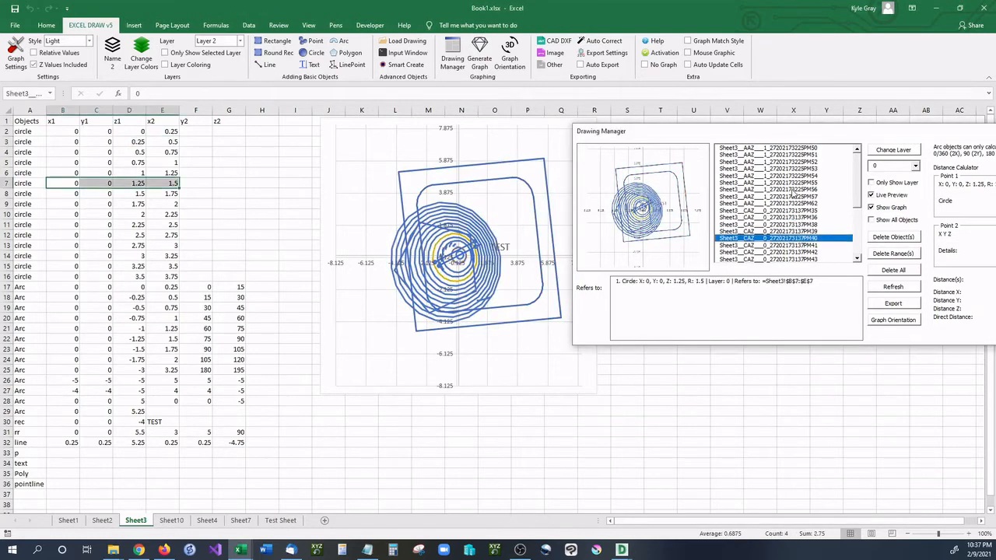
click(792, 195)
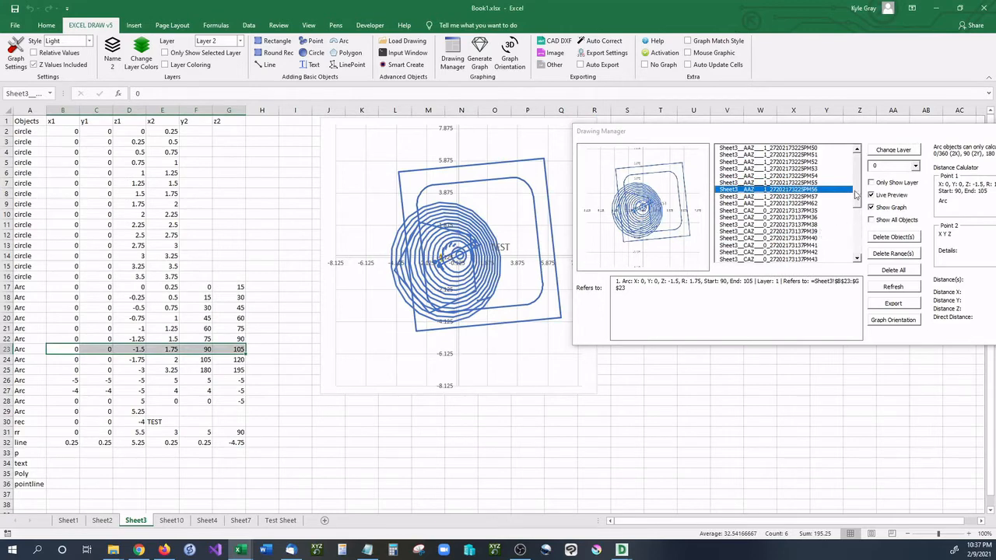
scroll(863, 225, down, 3)
mouse_move(862, 225)
mouse_down()
mouse_move(862, 248)
mouse_move(869, 182)
mouse_up()
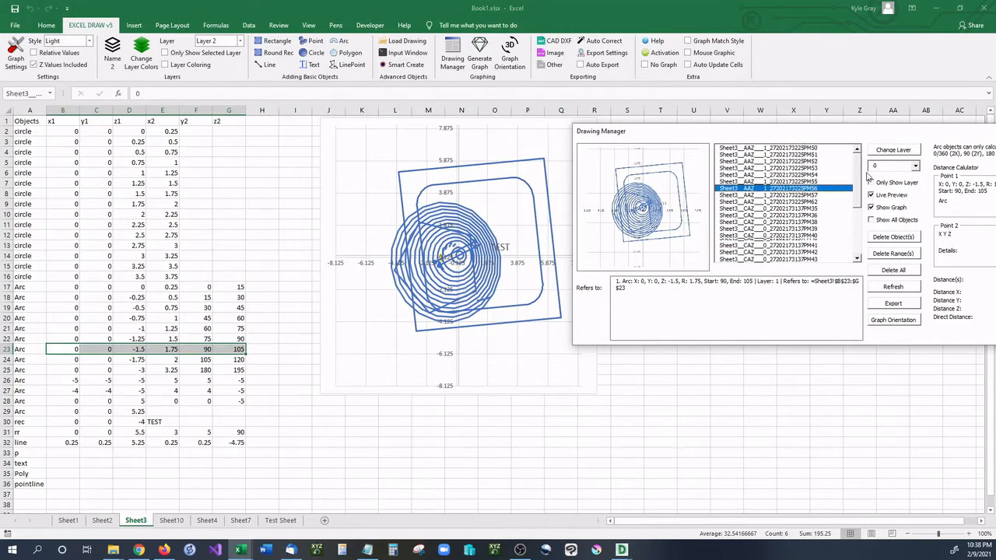
Step: Examine how the listed object names relate to type, layer and cell range by selecting arcs, a circle and a line
click(778, 161)
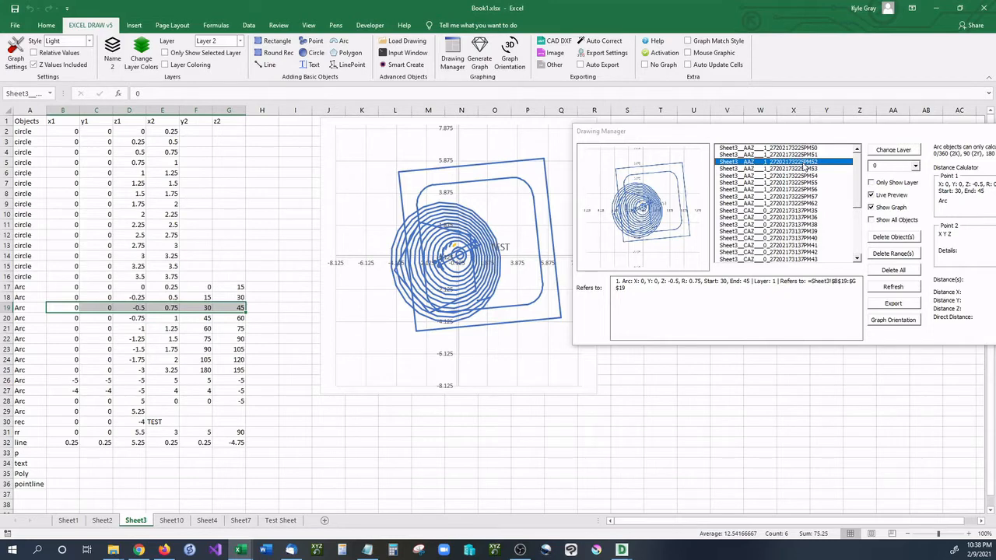
click(727, 204)
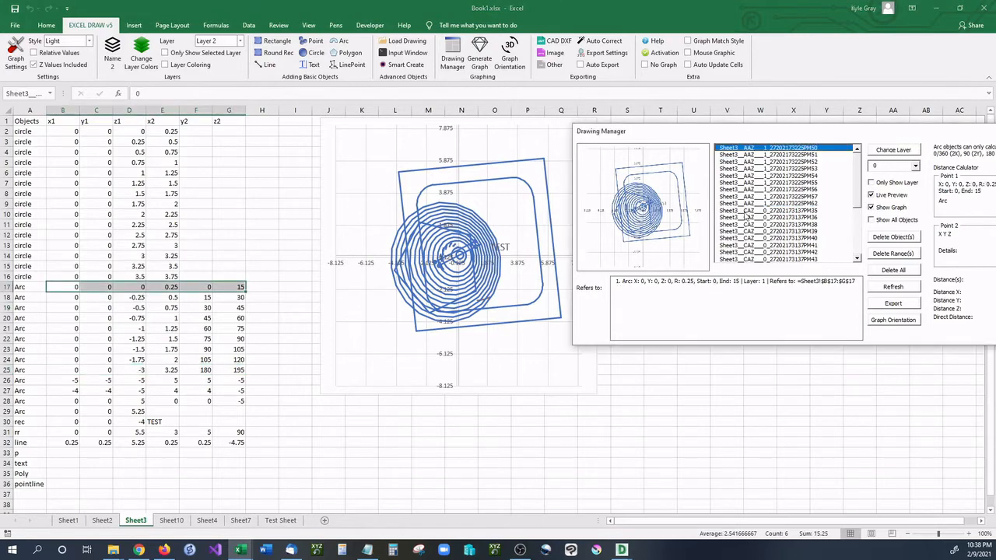
click(745, 211)
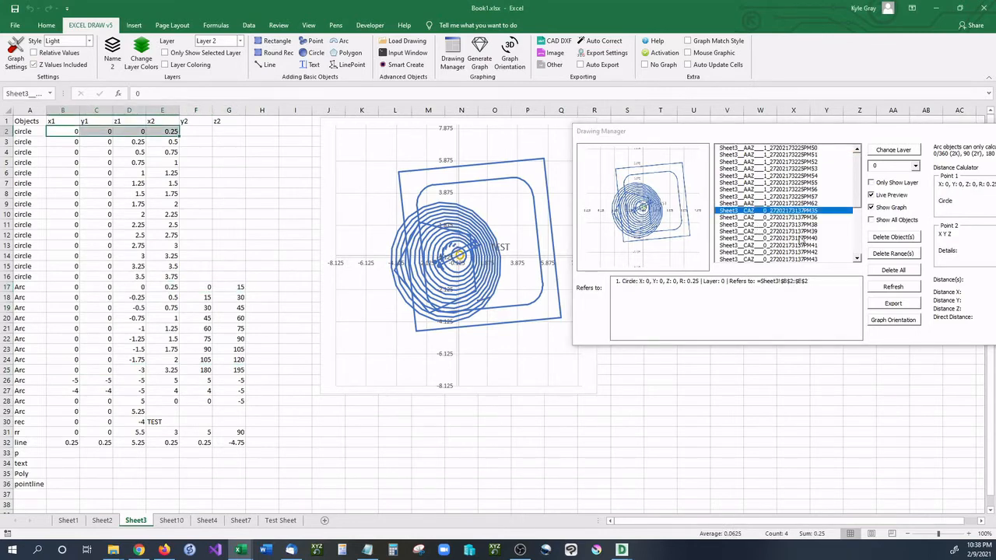
scroll(862, 208, down, 5)
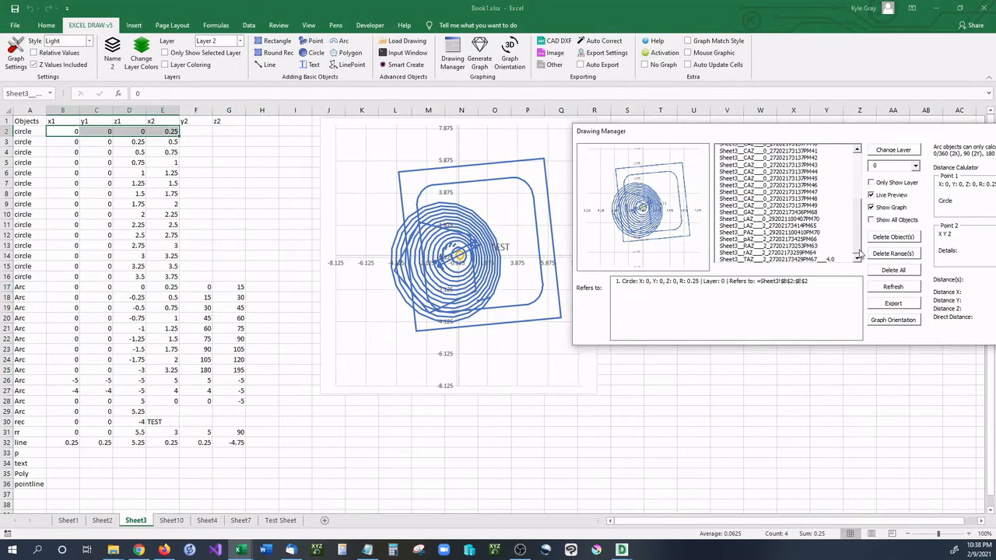
click(761, 226)
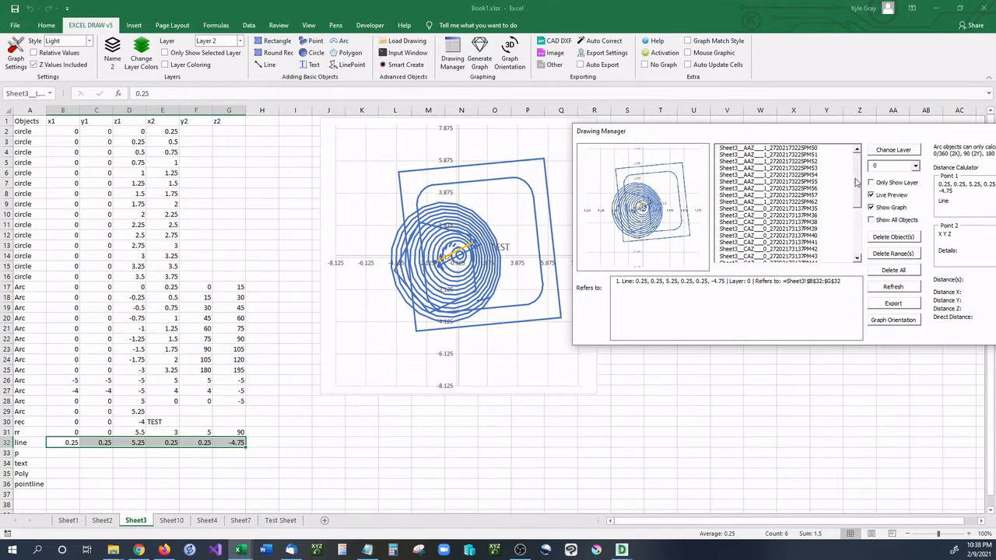
drag(857, 183, 865, 242)
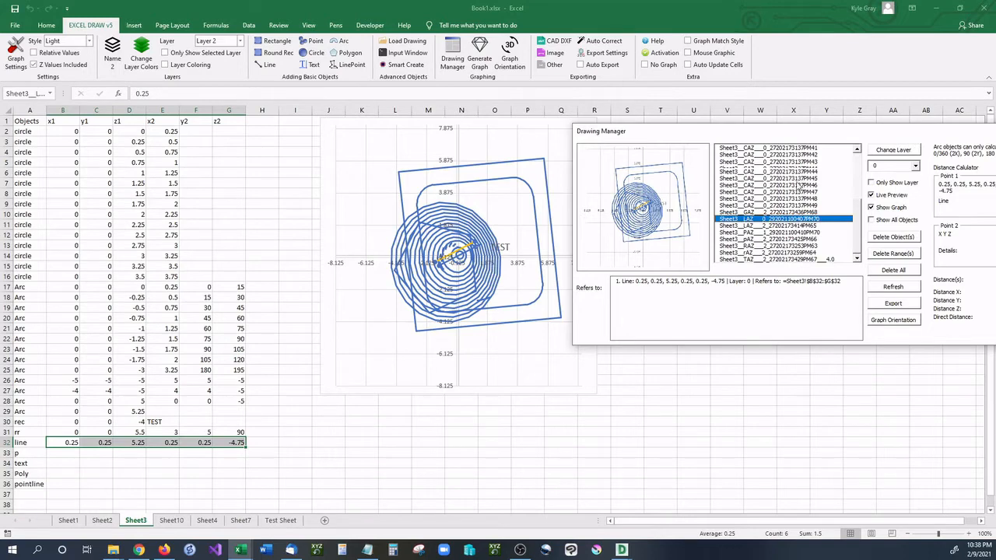
drag(860, 234, 862, 175)
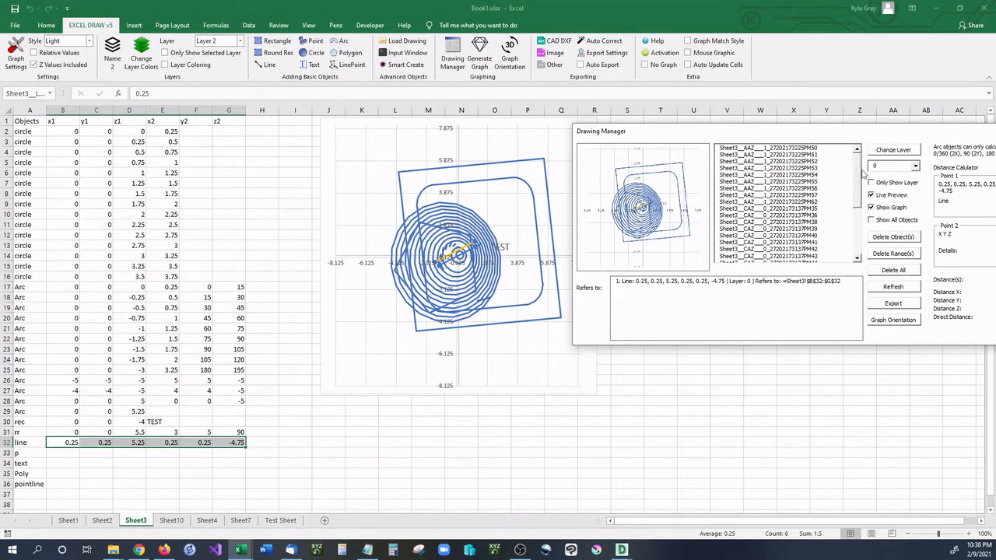
click(790, 155)
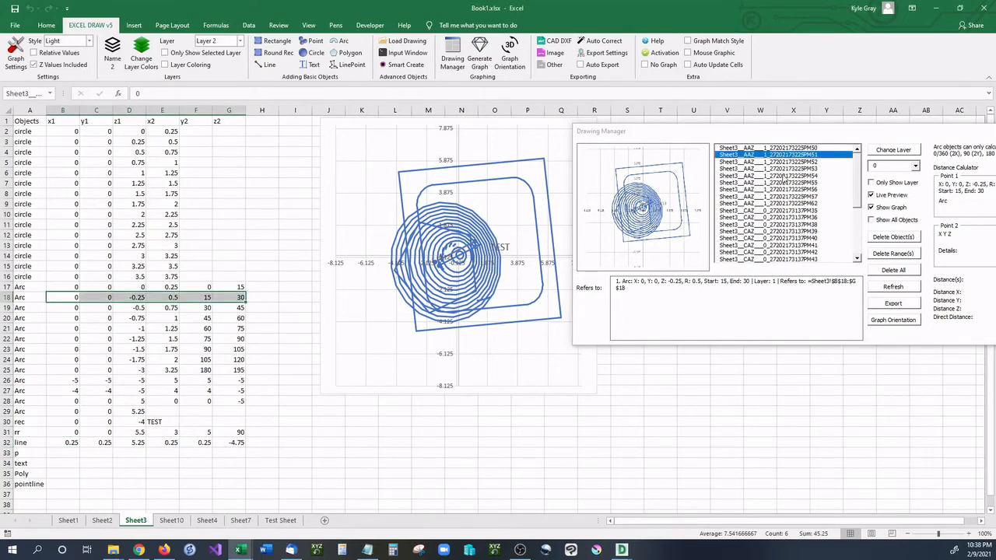
Step: Move the arc with radius 1.25 and angles 60 to 75 to layer 4, and reselect it in the object list
click(780, 176)
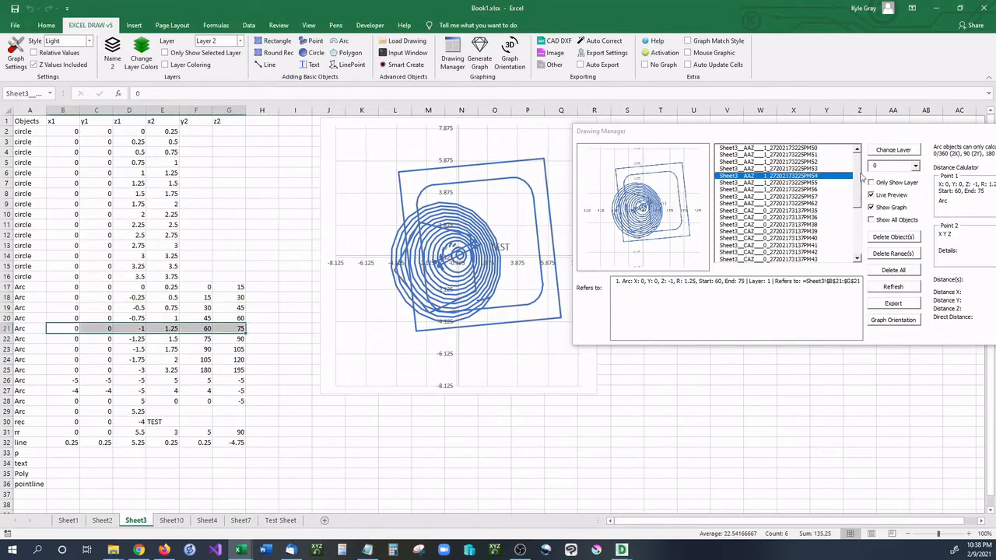
click(916, 167)
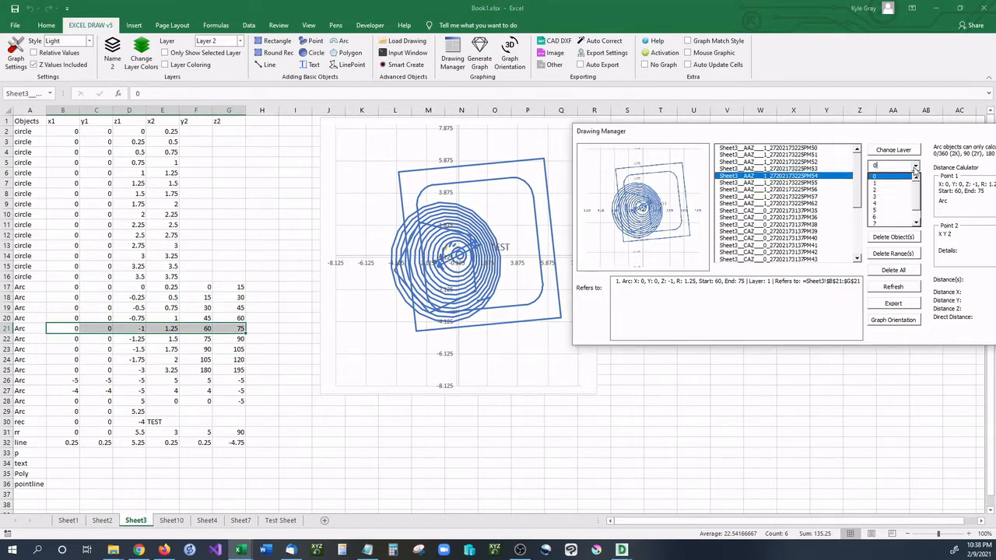
click(888, 204)
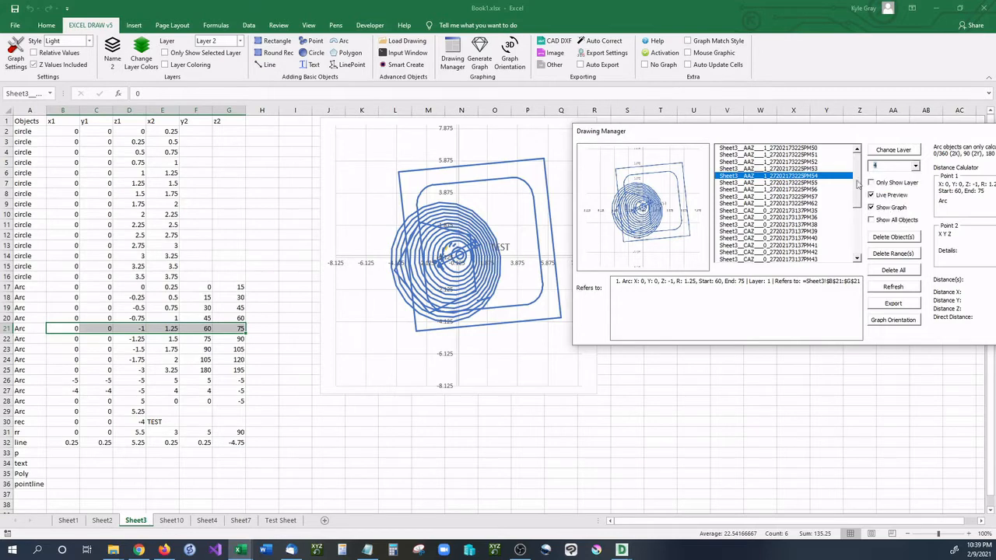
click(895, 150)
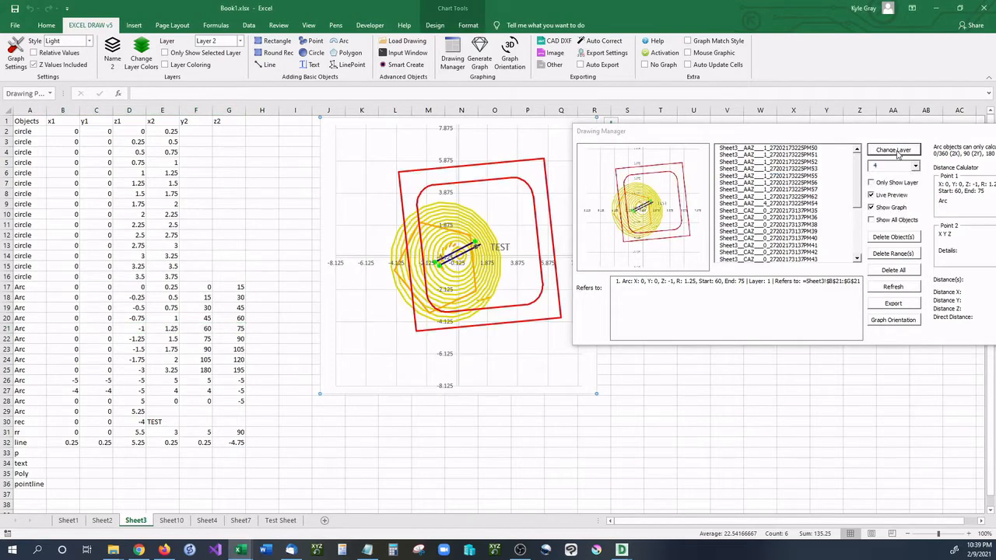
click(760, 204)
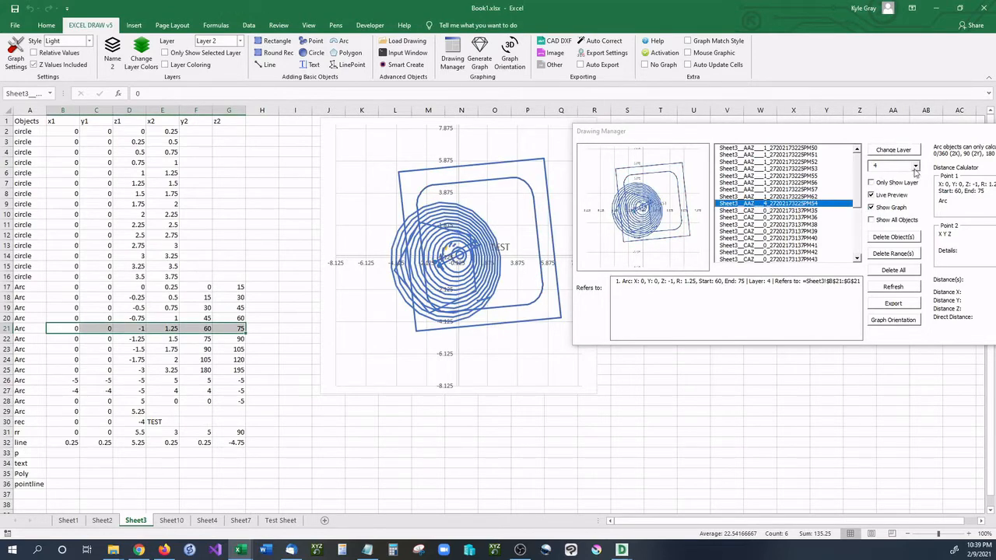
Step: Limit the object list to layer 4 only and select the listed arc to check its reference
click(872, 182)
click(916, 166)
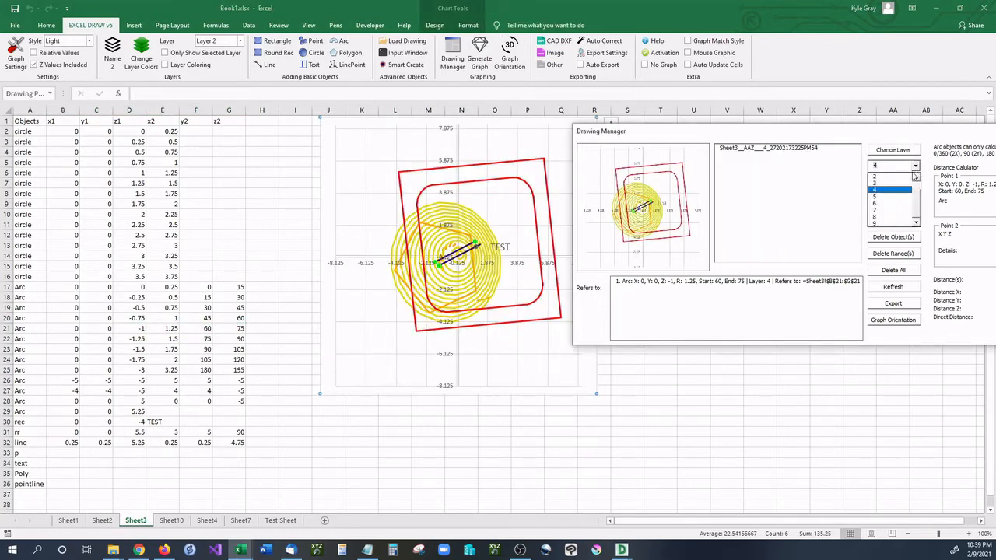
click(918, 175)
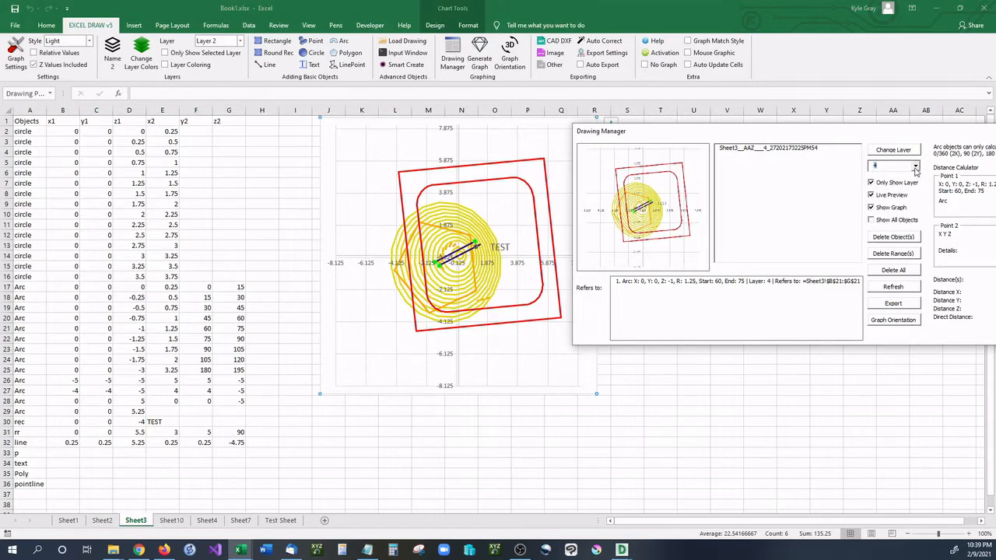
click(779, 148)
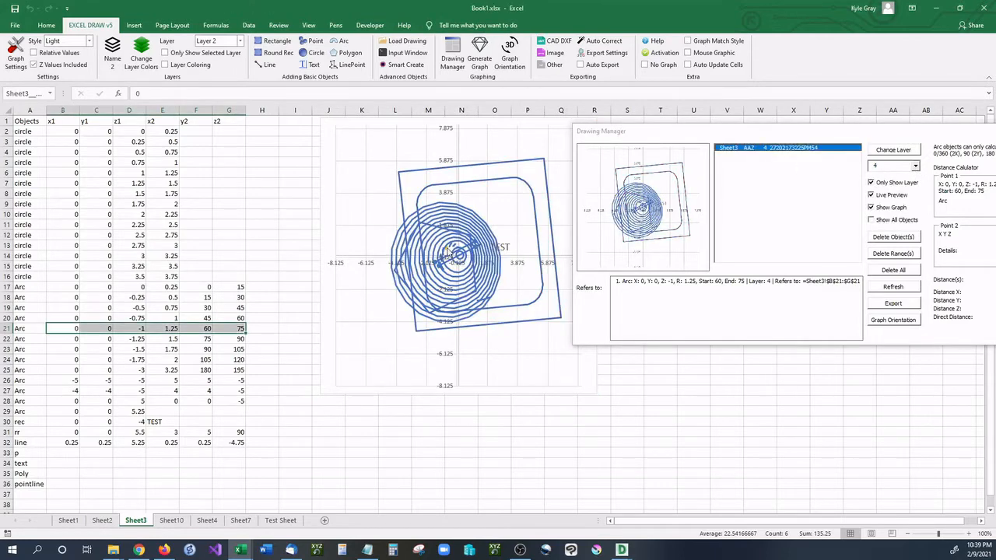
Step: Filter the object list to layer 2 and select the rounded rectangle that refers to row 27
click(916, 166)
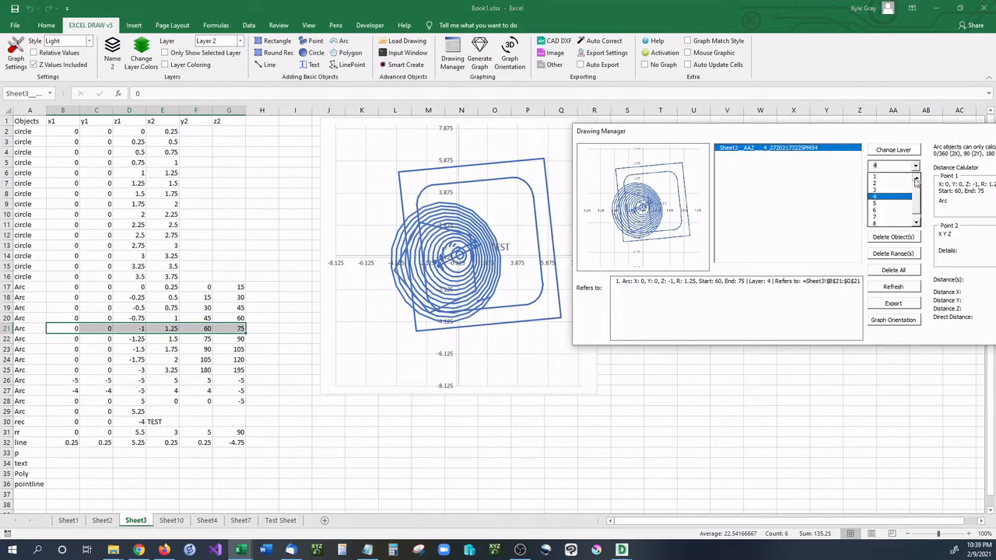
click(891, 183)
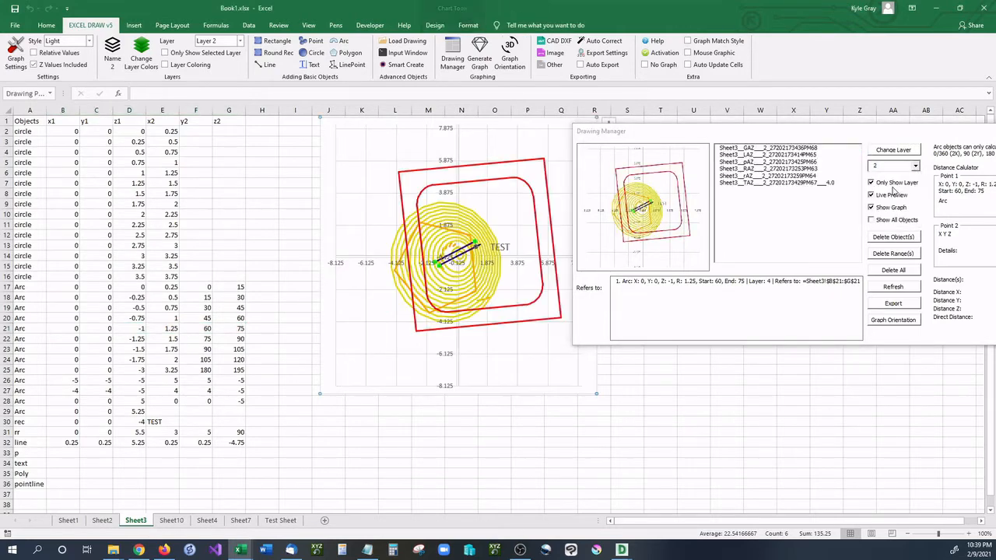
click(771, 182)
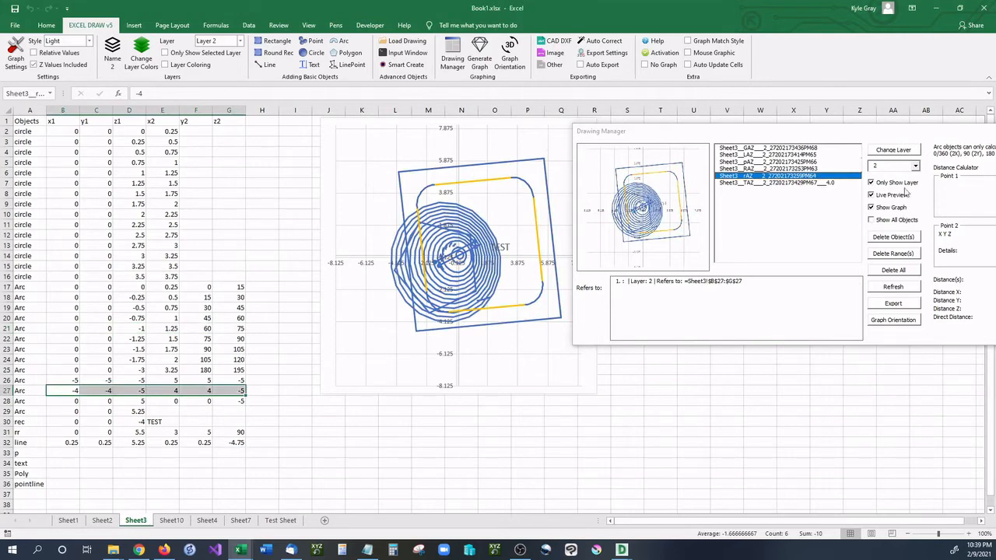
Step: Turn off the layer-only filter and look through the full list of Sheet3 objects
click(916, 166)
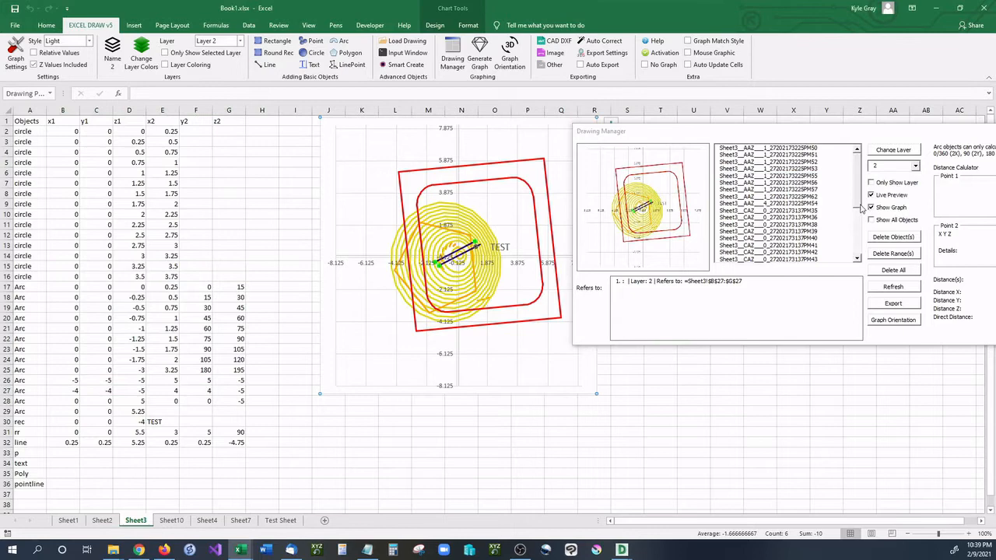
mouse_move(859, 205)
mouse_down()
mouse_move(858, 255)
mouse_move(871, 205)
mouse_up()
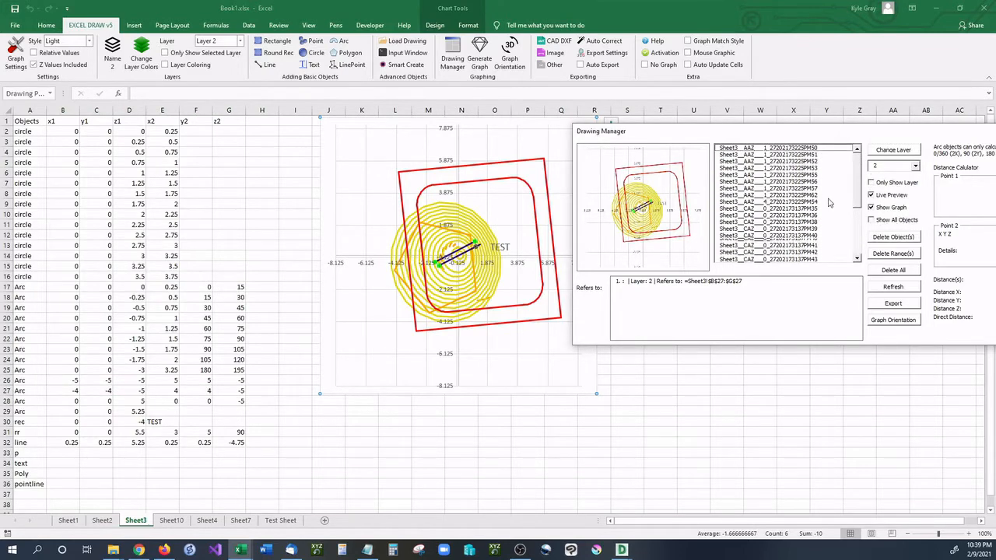
drag(862, 189, 863, 247)
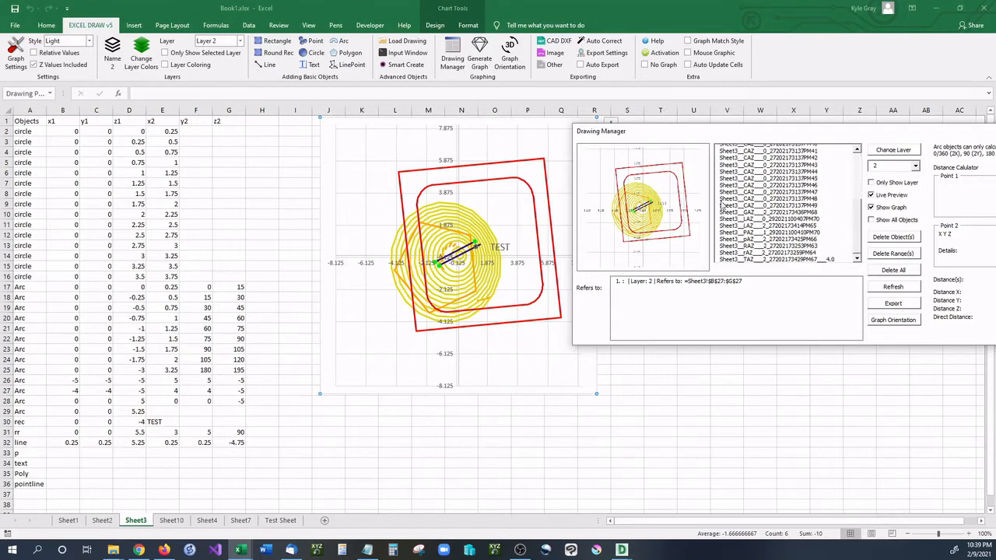
Step: List the drawing objects of all sheets, look at the entries, and restrict the list to Sheet3 again
click(872, 220)
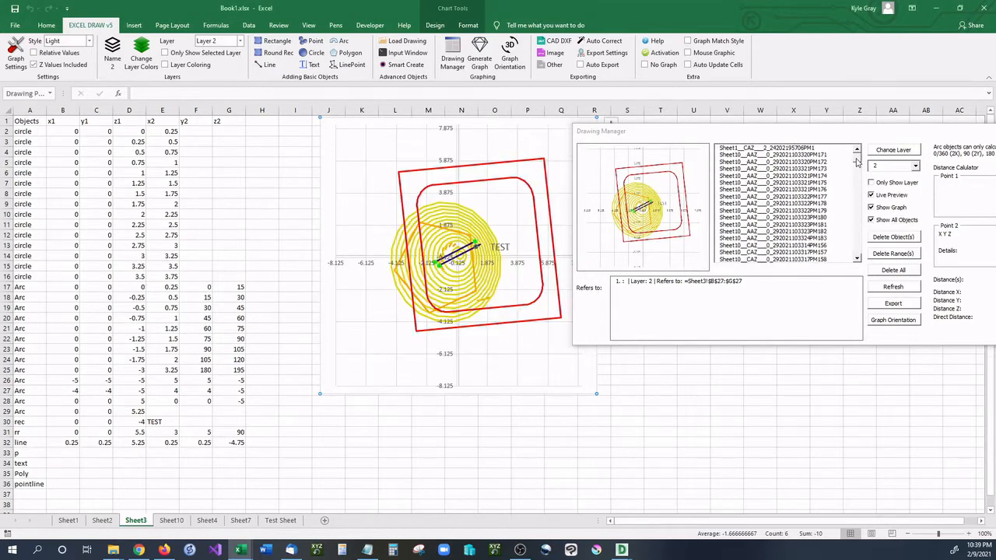
mouse_move(857, 162)
mouse_down()
mouse_move(864, 255)
mouse_move(871, 148)
mouse_up()
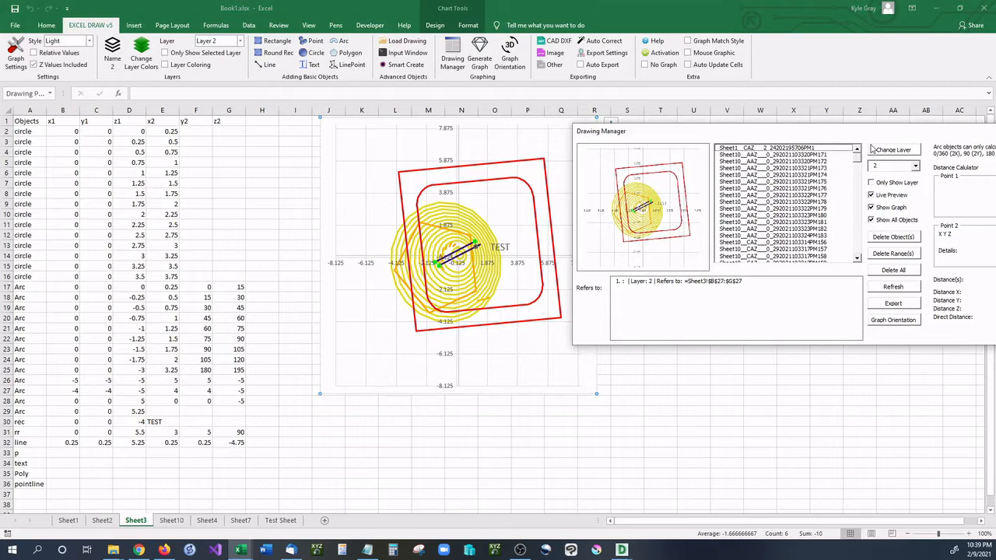
click(872, 222)
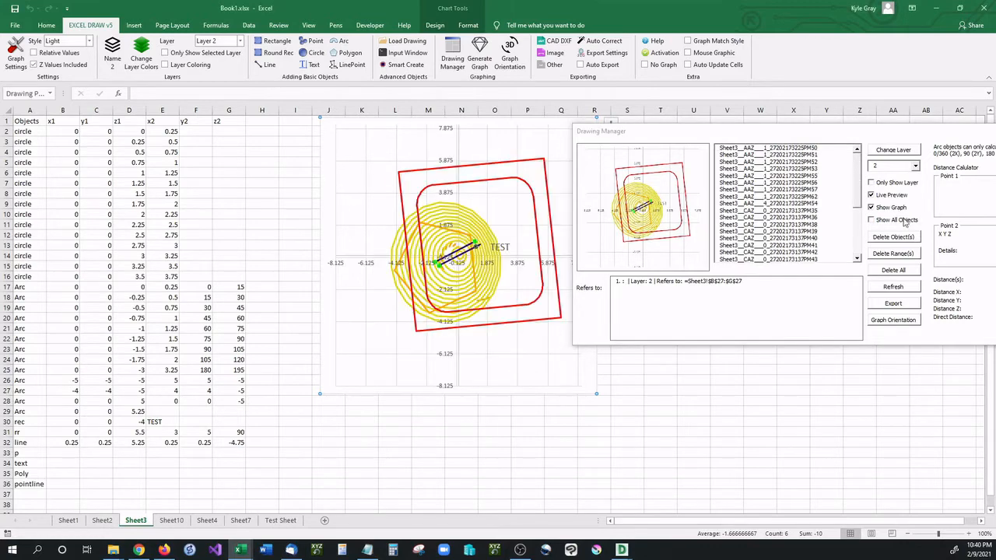
Step: Close the Drawing Manager and generate the Sheet3 graph again
click(909, 151)
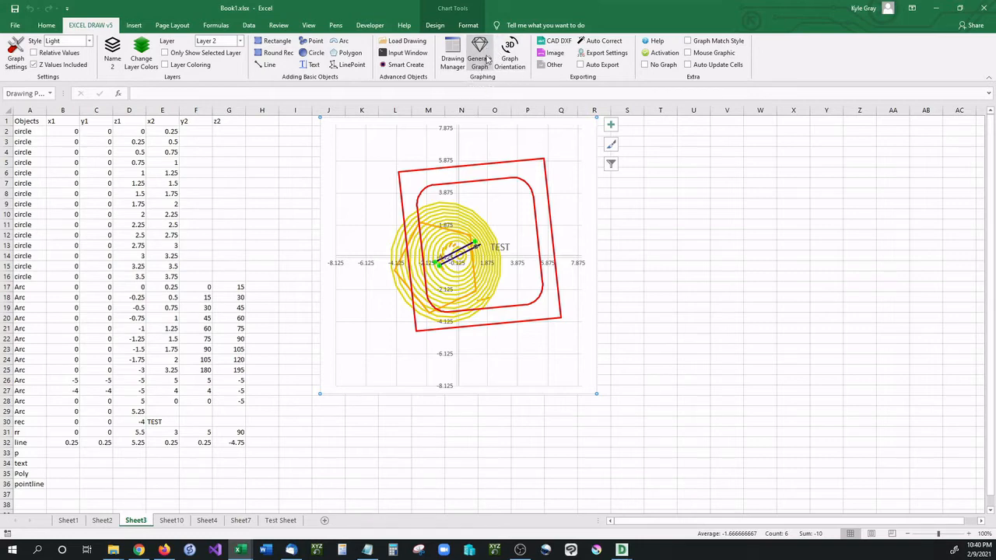
click(485, 57)
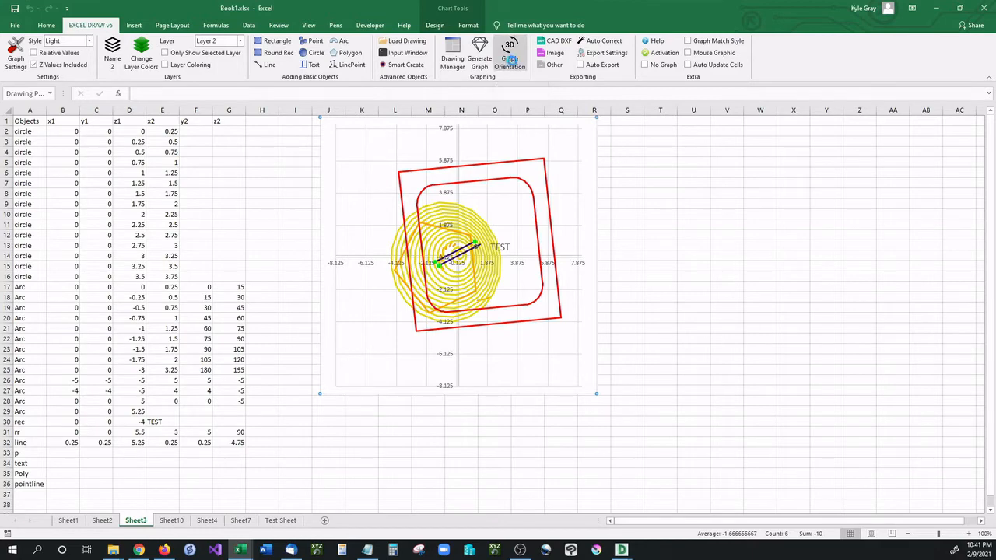
Step: Open the 3D graph orientation settings, hide the grid, and show the axis arms and ground layer
click(510, 58)
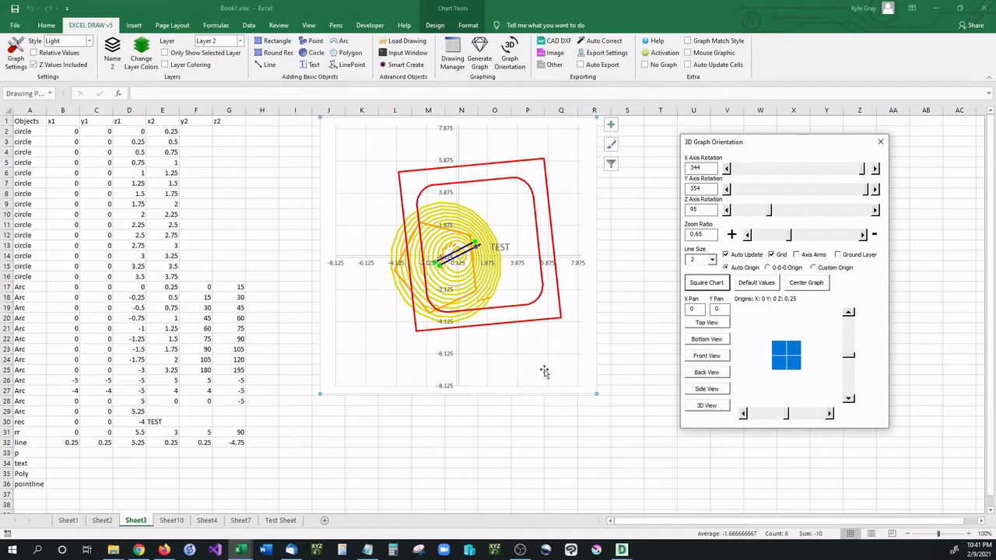
click(772, 255)
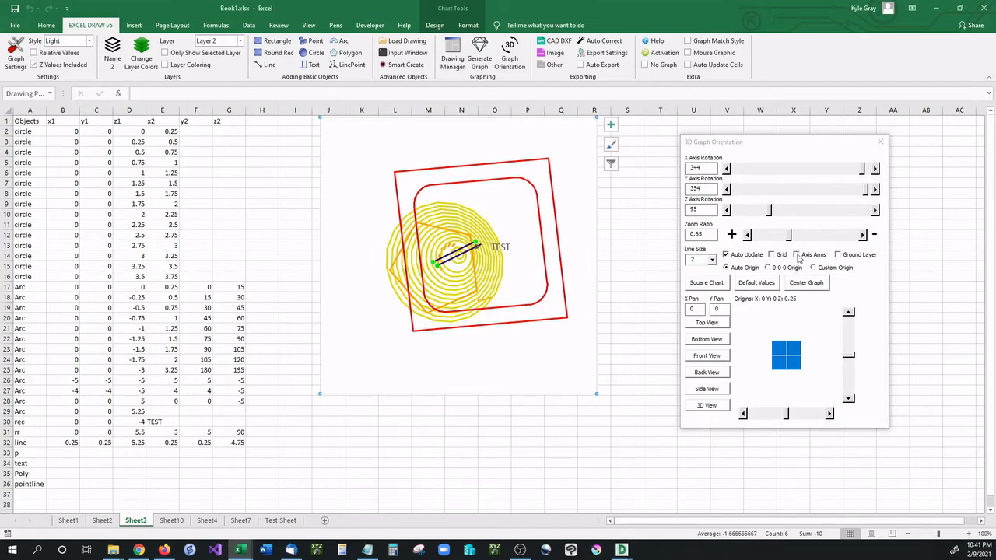
click(796, 256)
click(839, 255)
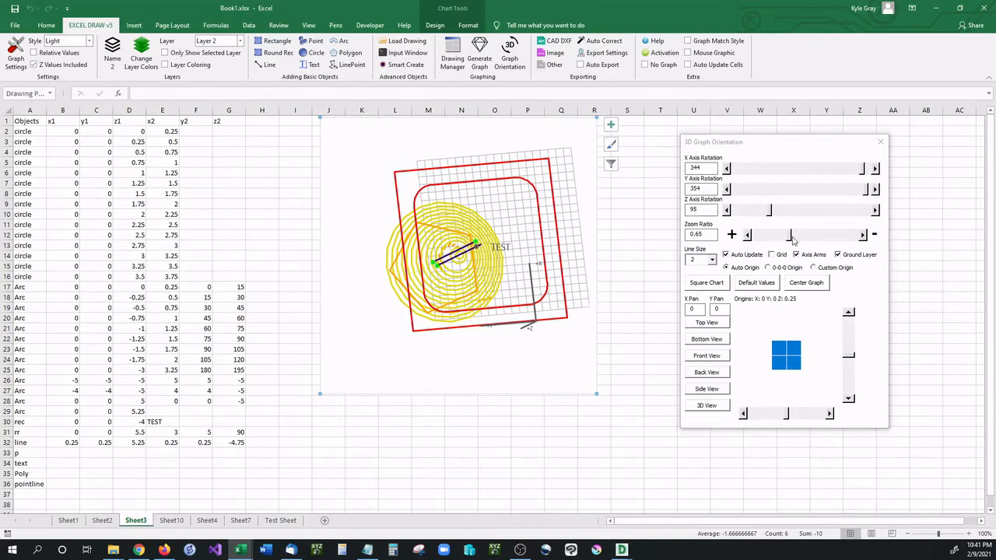
Step: Zoom the graph out and in, settle on a zoom ratio of 0.81075, and set the X axis rotation to 302
drag(791, 238, 839, 236)
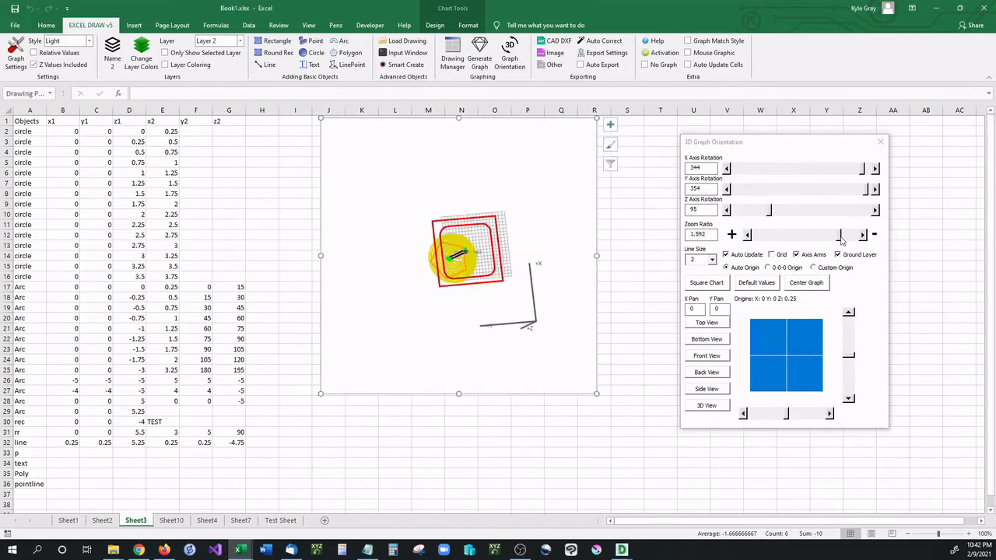
drag(840, 237, 781, 235)
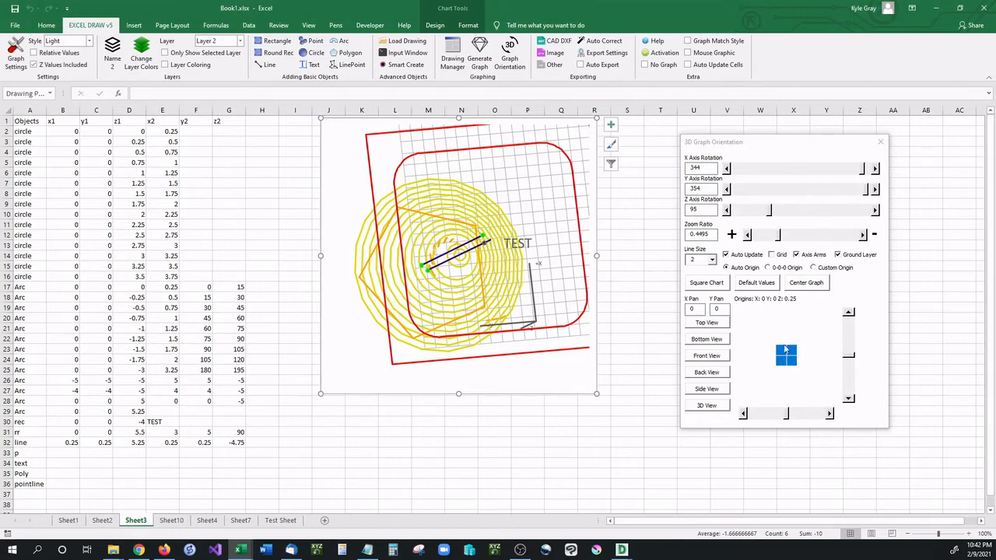
drag(782, 235, 798, 235)
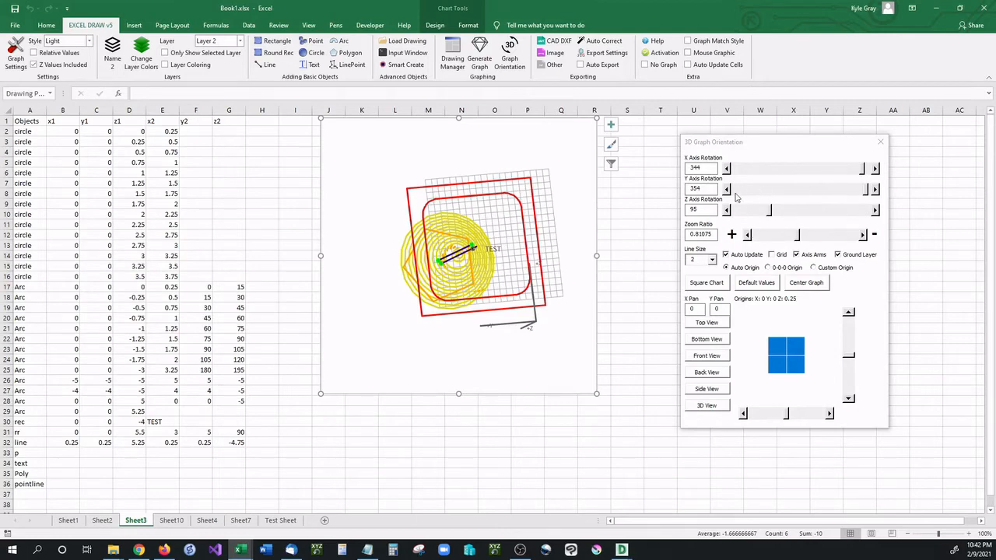
drag(863, 171, 848, 172)
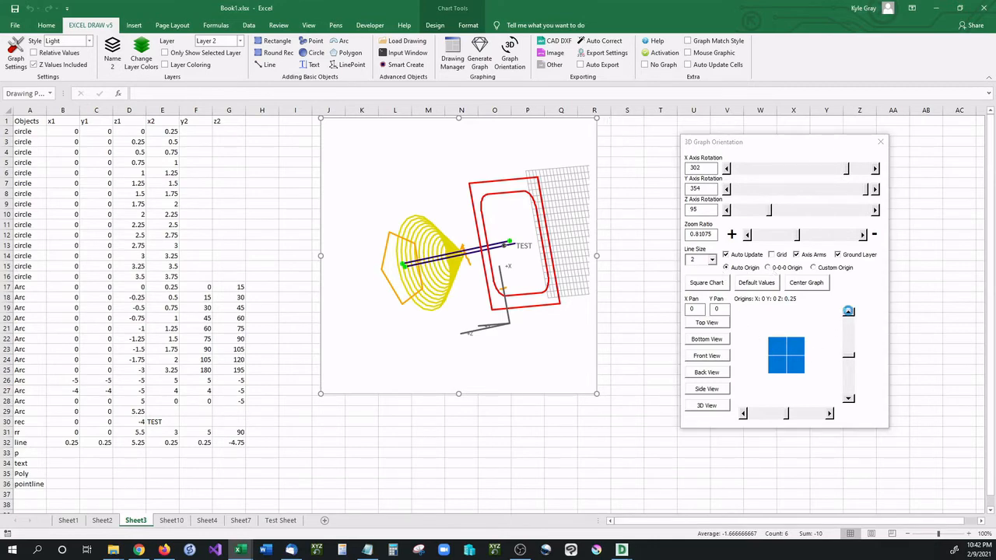
Step: Try panning the graph vertically to a Y pan of -2, and return it to 0
click(848, 311)
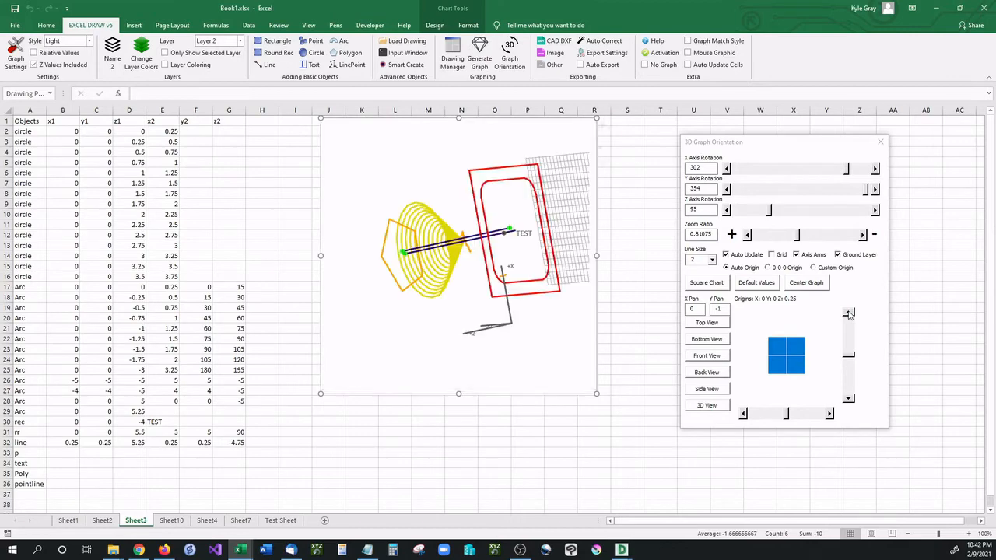
click(849, 400)
click(848, 400)
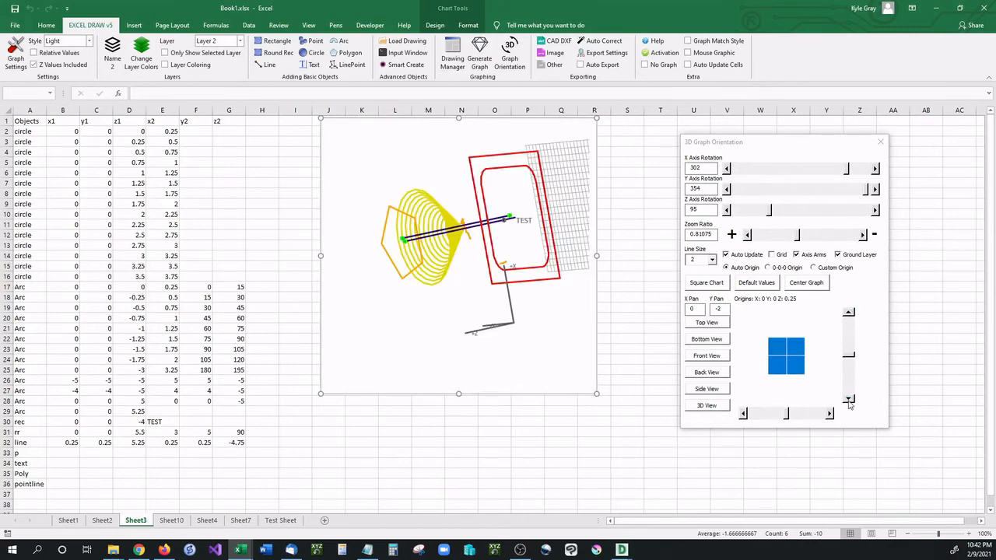
click(848, 401)
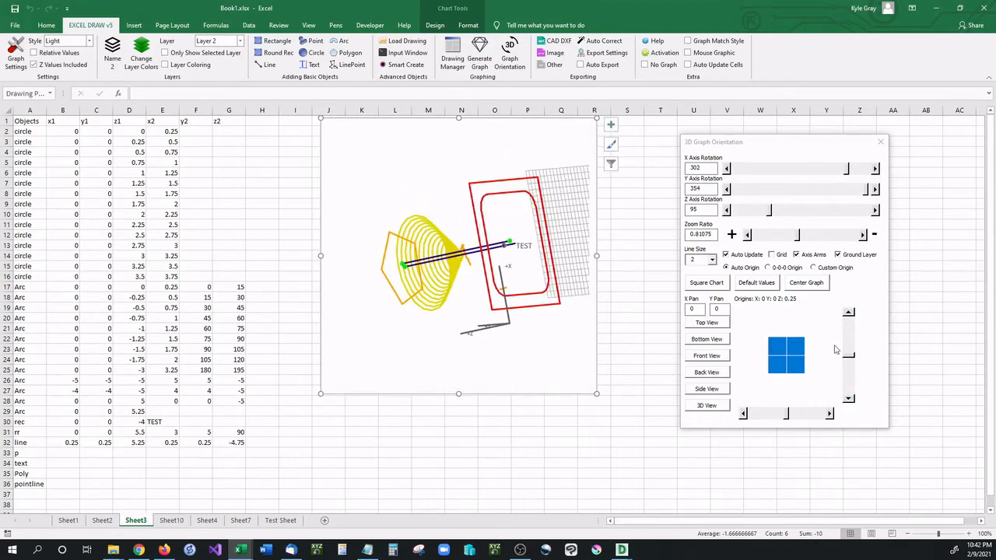
Step: Try line sizes 1 and 6 on the graph
click(713, 261)
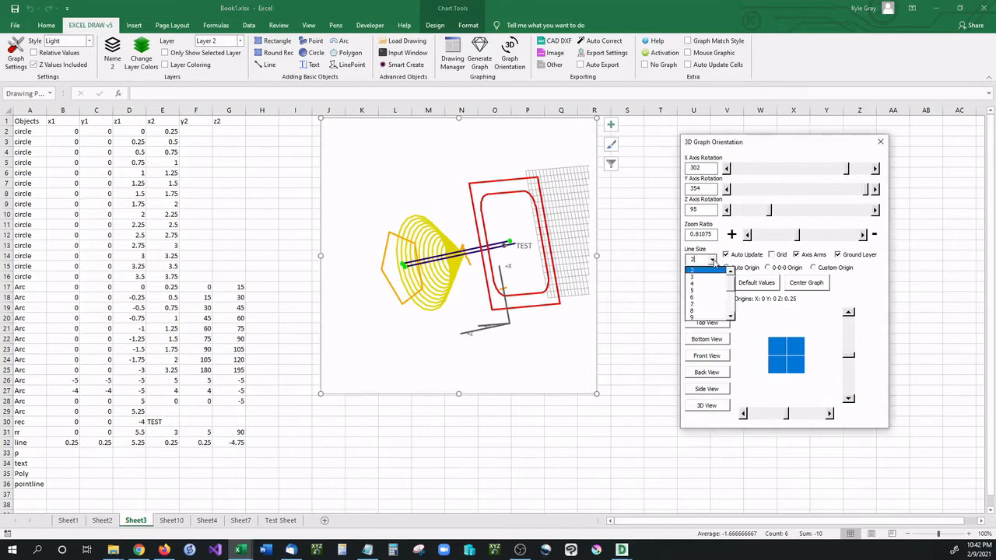
click(731, 272)
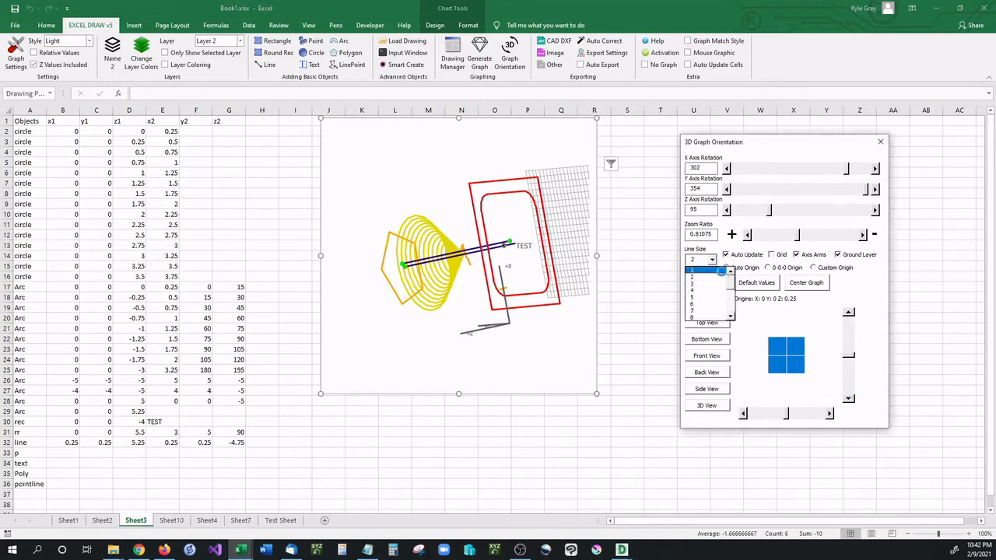
click(711, 270)
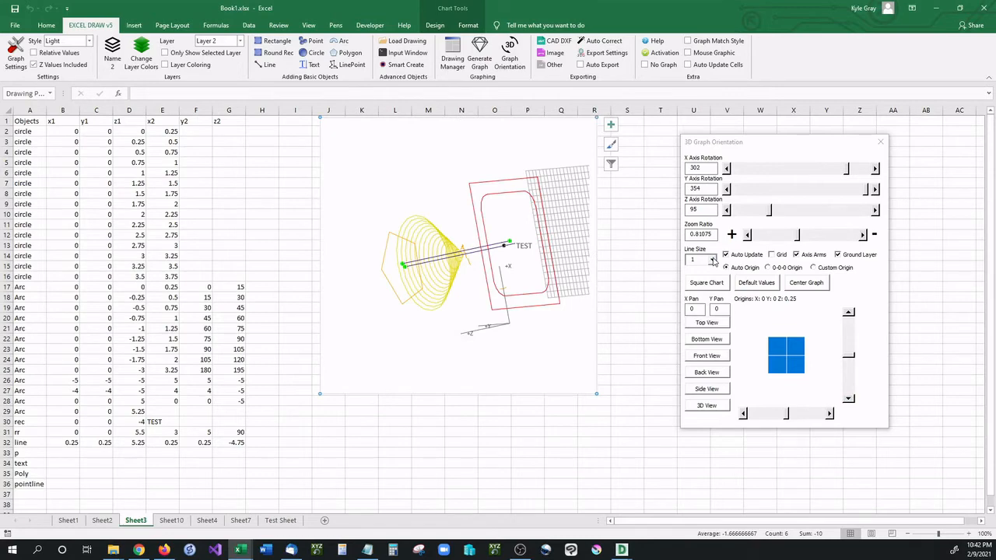
click(713, 261)
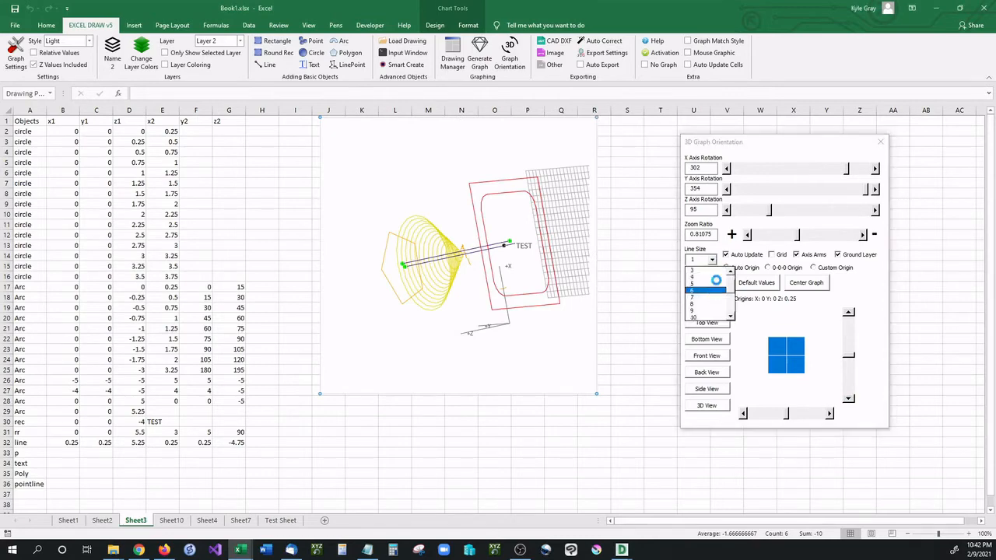
click(706, 289)
Step: Set the graph's line size back to 2
click(712, 261)
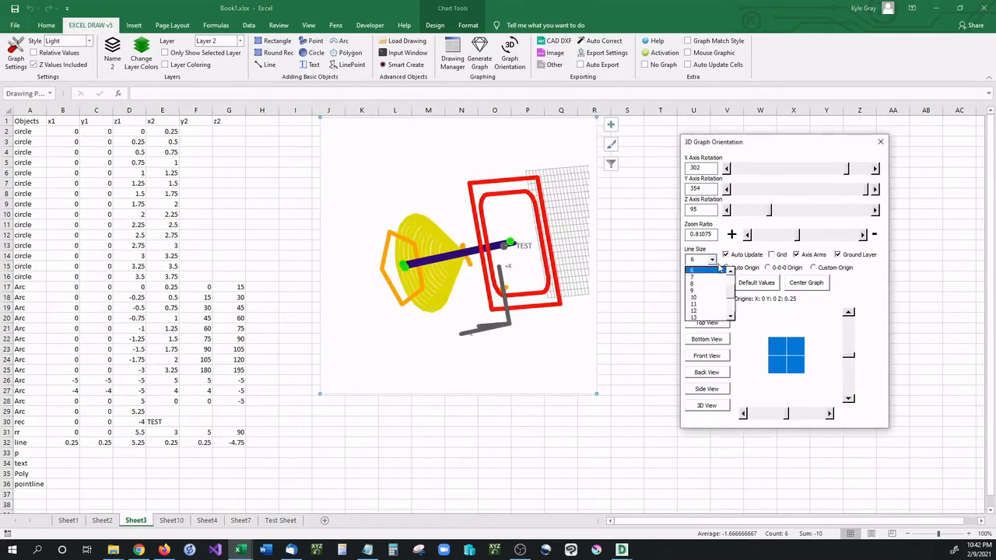
click(729, 273)
click(729, 272)
click(729, 273)
click(729, 273)
click(728, 272)
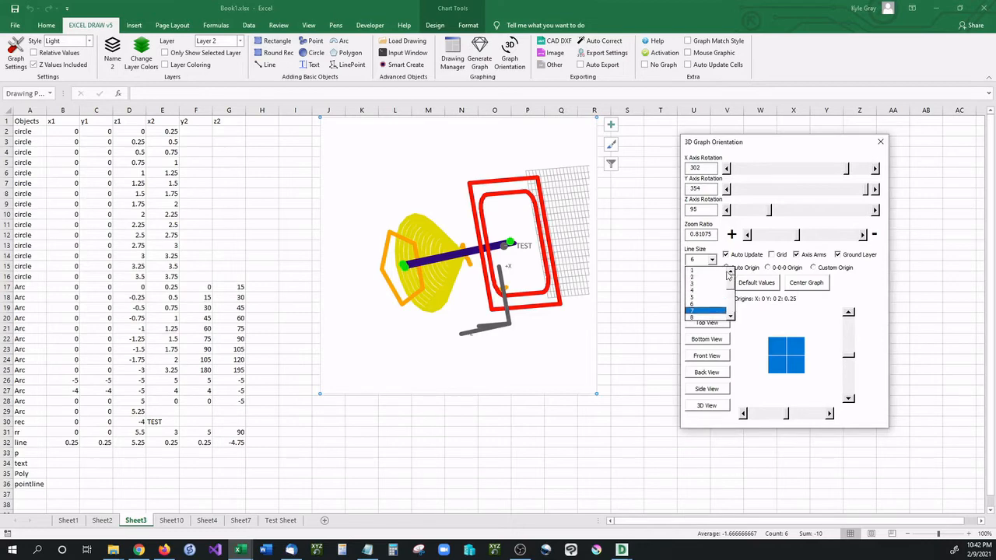
click(706, 277)
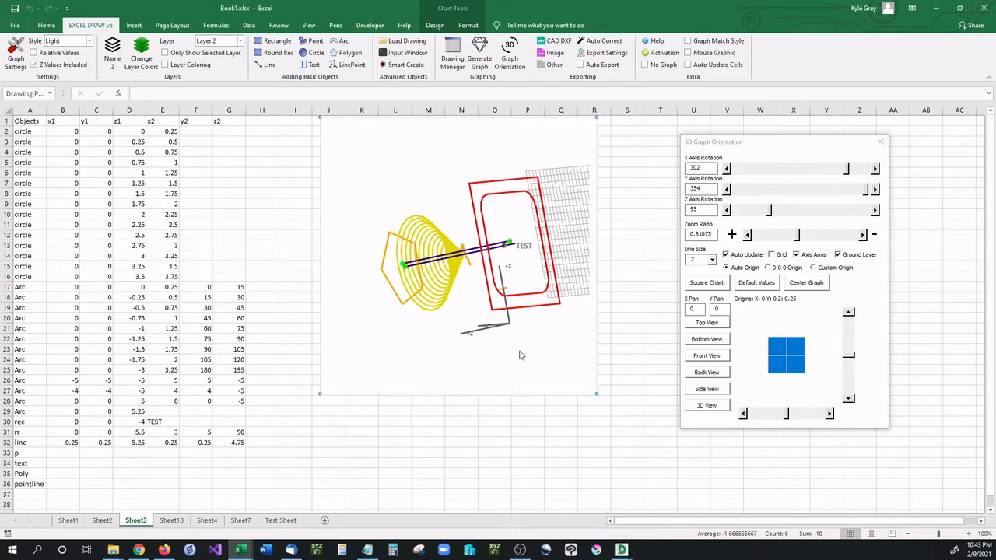
Step: Rotate the 3D graph freehand in the plot area until the cone of circles stands upright above the ground layer
drag(520, 356, 428, 351)
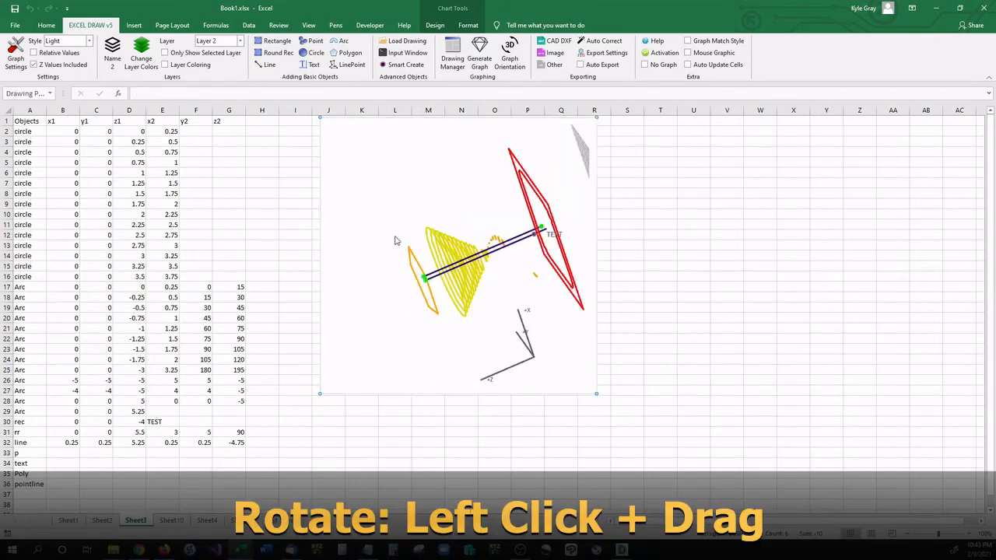
drag(395, 241, 389, 205)
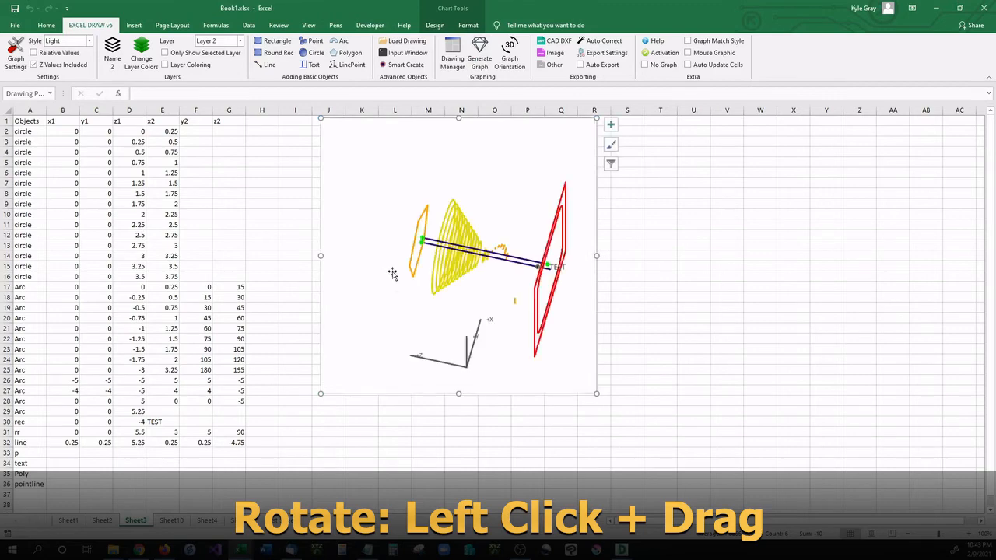
drag(392, 273, 559, 221)
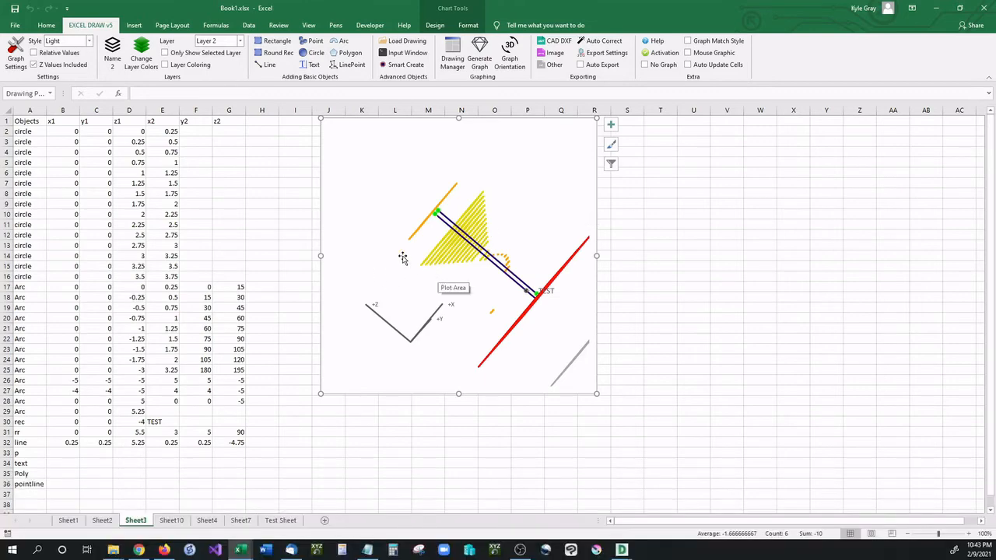
drag(394, 153, 566, 218)
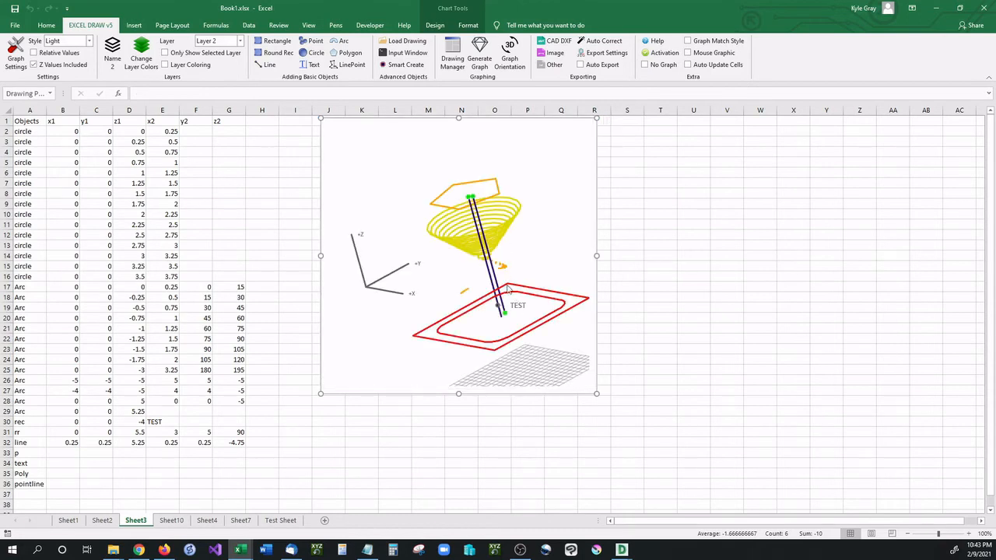
Step: Reset the 3D graph to its default top-down view and rotate it freehand until the ground grid and rectangles appear at an angle
drag(508, 286, 508, 286)
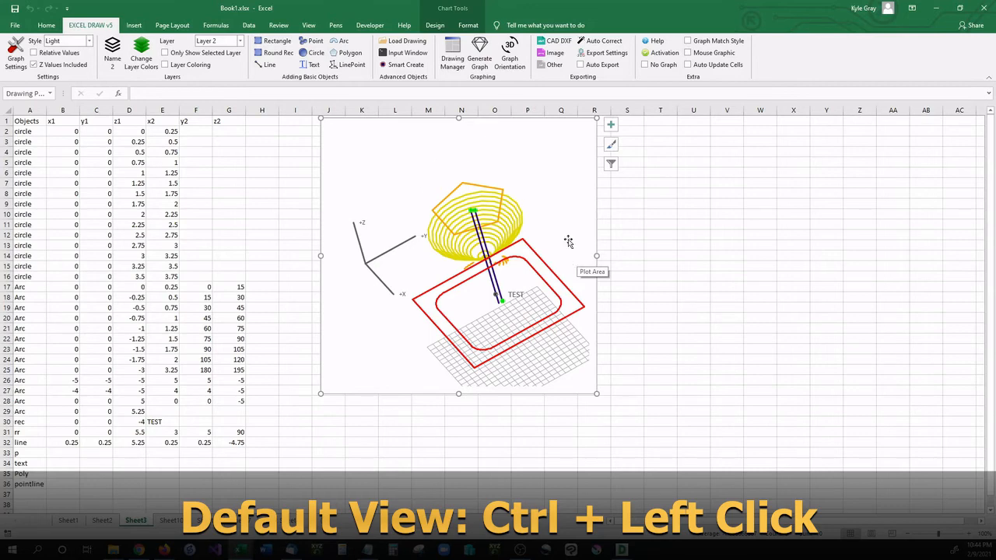
ctrl+click(555, 184)
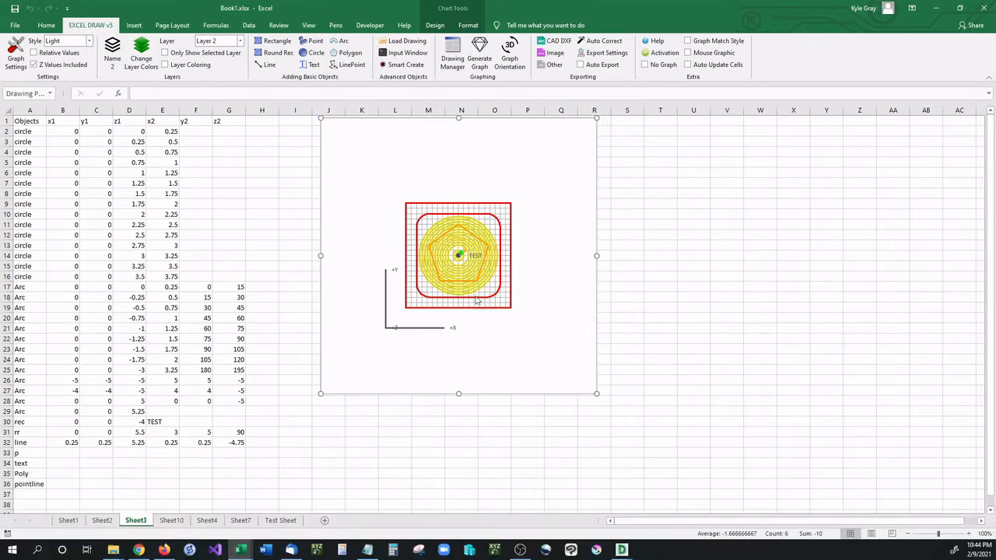
drag(478, 226, 485, 306)
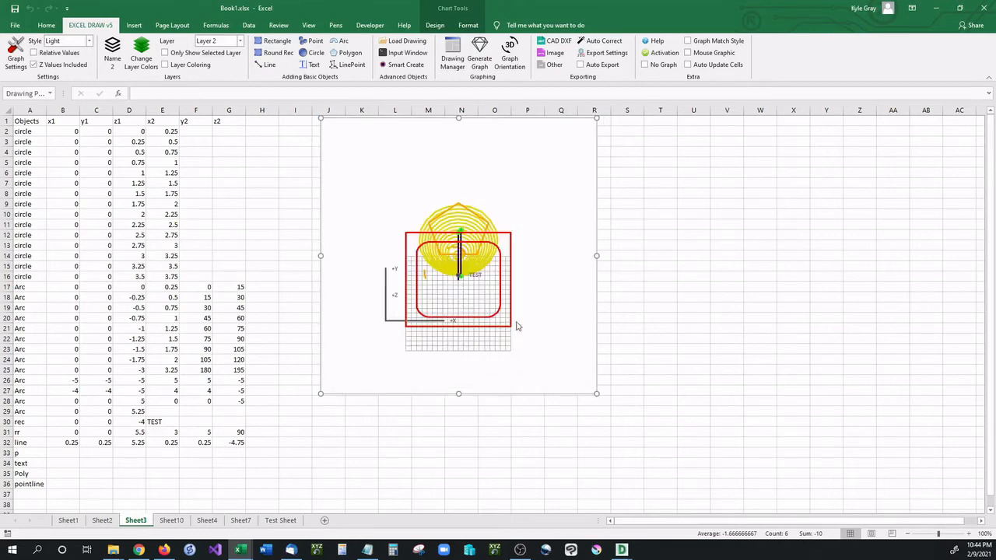
drag(516, 320, 540, 285)
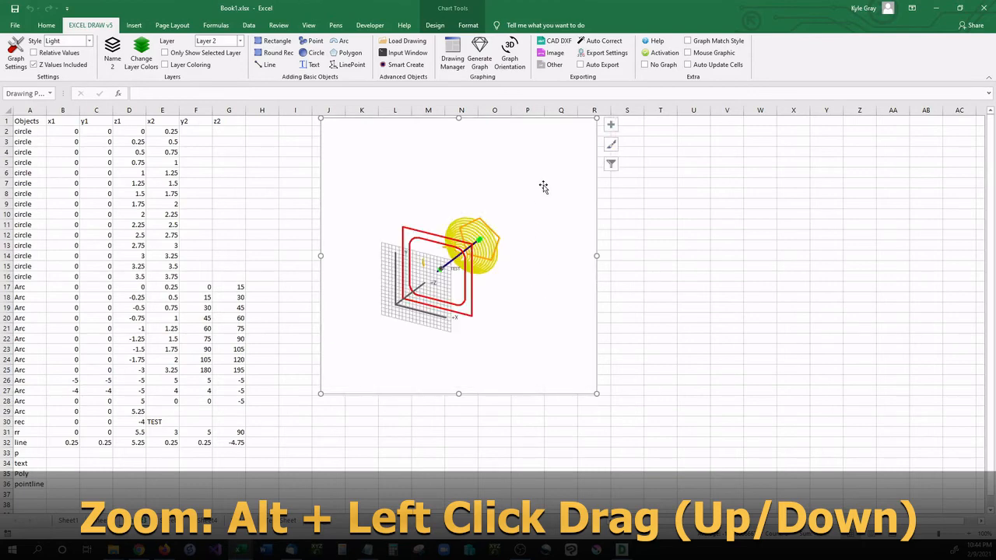
Step: Zoom in on the rotated graph freehand until the red rectangles and circle cone fill most of the plot area
drag(544, 191, 539, 296)
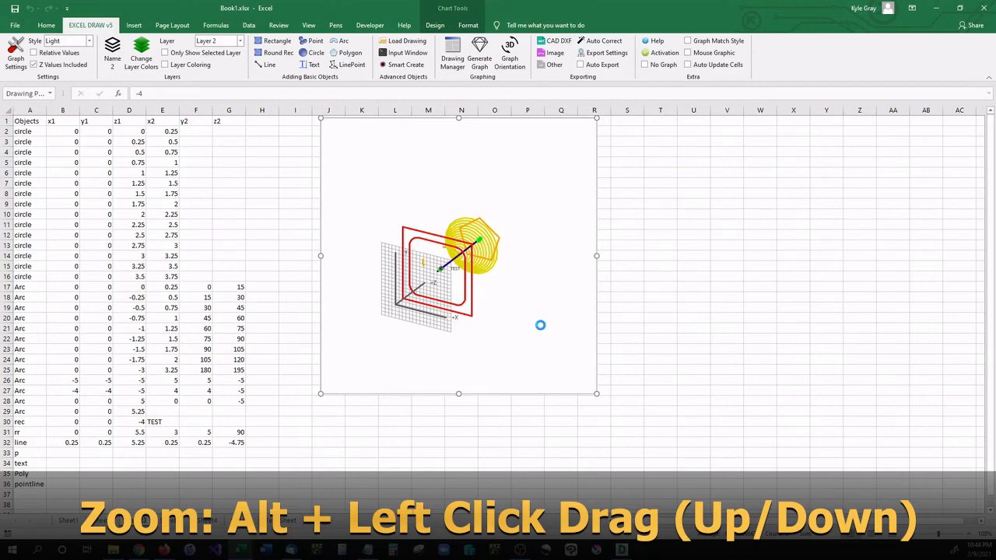
drag(546, 223, 544, 315)
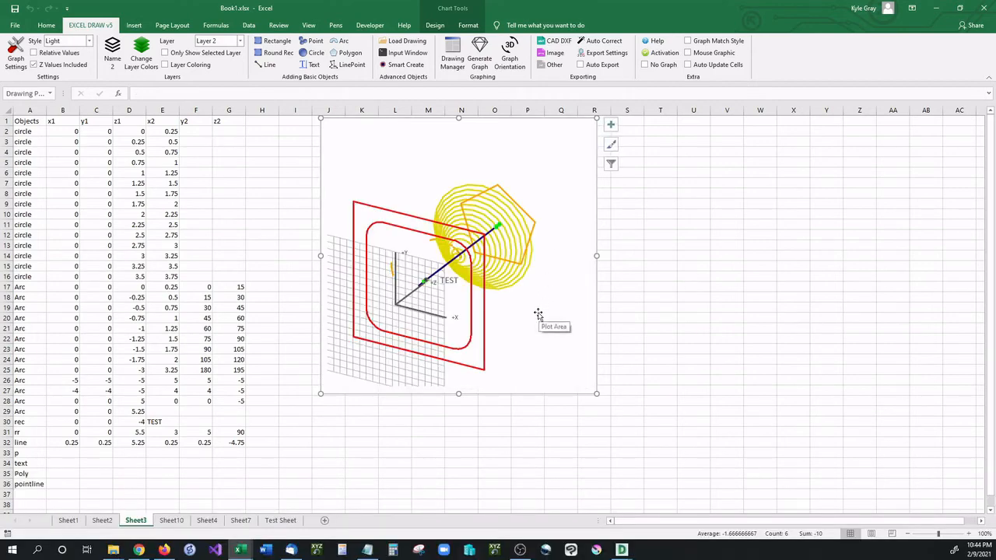
key(alt)
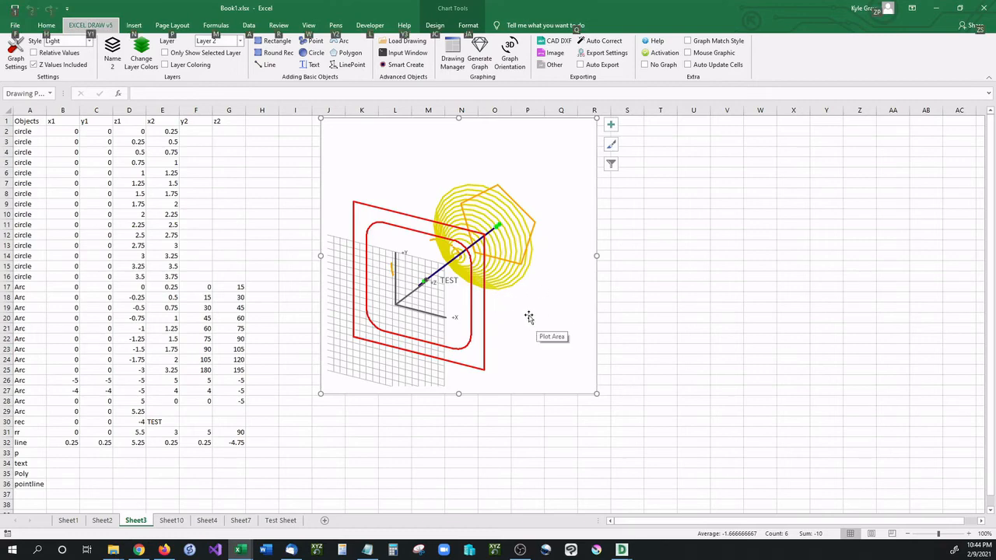
Step: Try panning the enlarged graph freehand across the plot area, and return it to the default top-down view
mouse_move(529, 318)
mouse_down()
mouse_move(464, 313)
mouse_move(514, 320)
mouse_up()
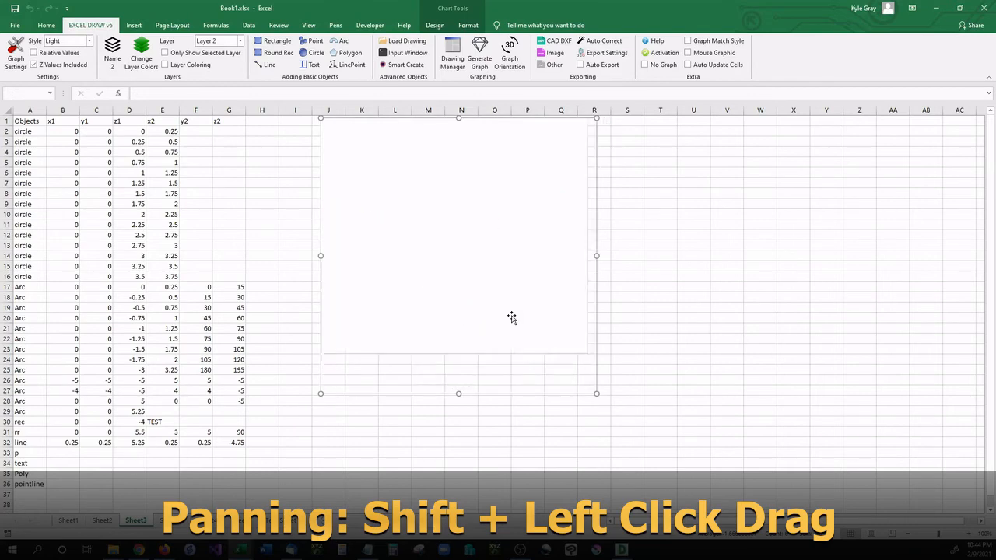
drag(513, 319, 493, 315)
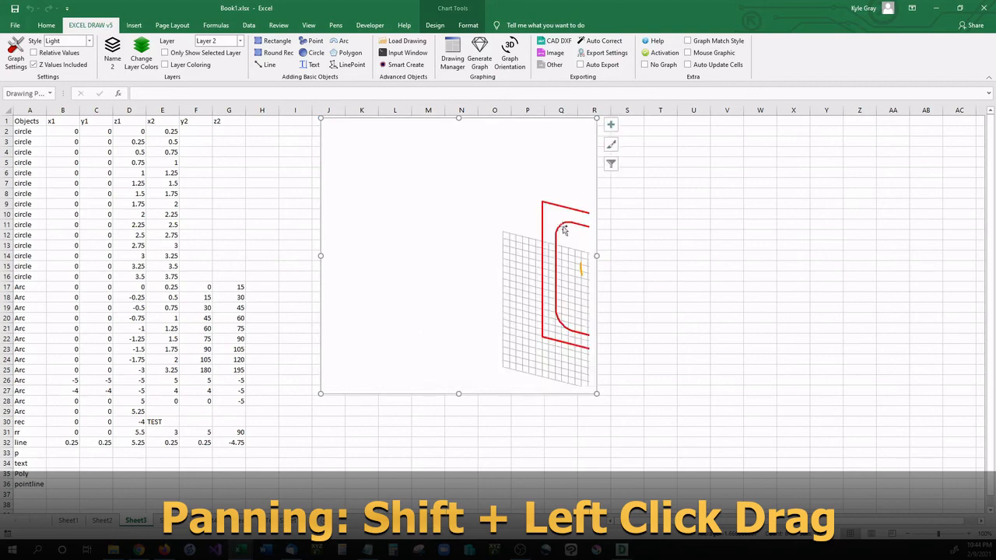
double_click(476, 277)
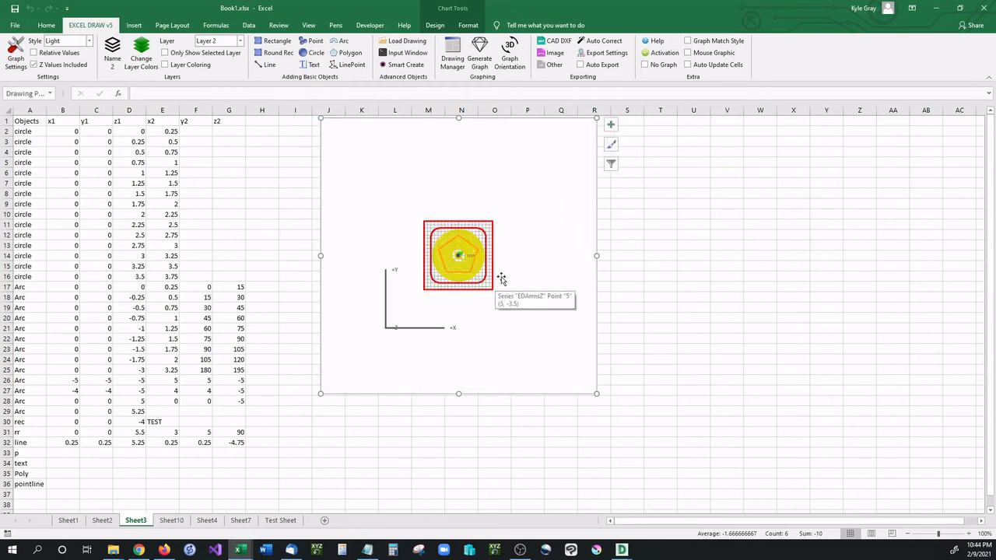
Step: Rotate the graph freehand until the cone tilts above the red rectangles, and zoom it out and back in
drag(470, 308, 479, 225)
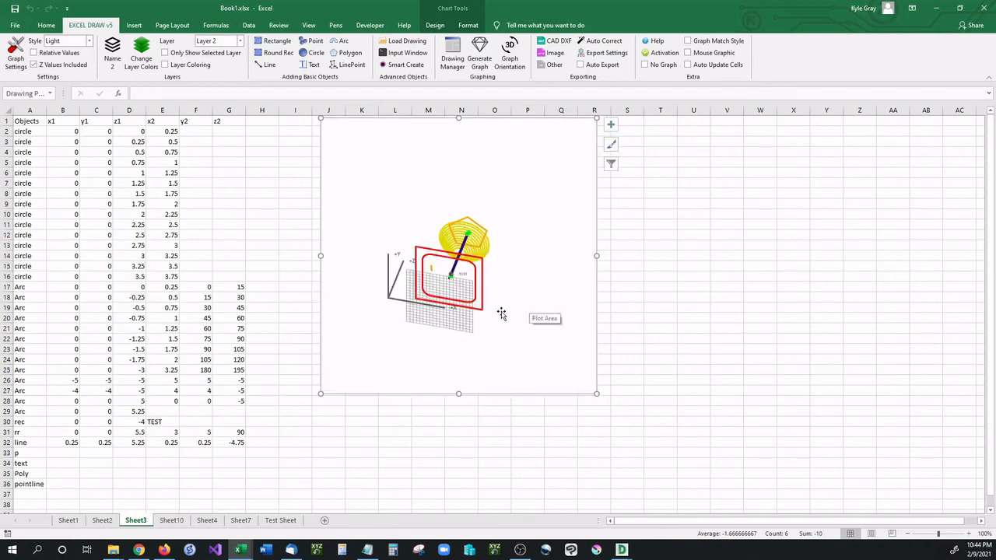
drag(501, 312, 504, 212)
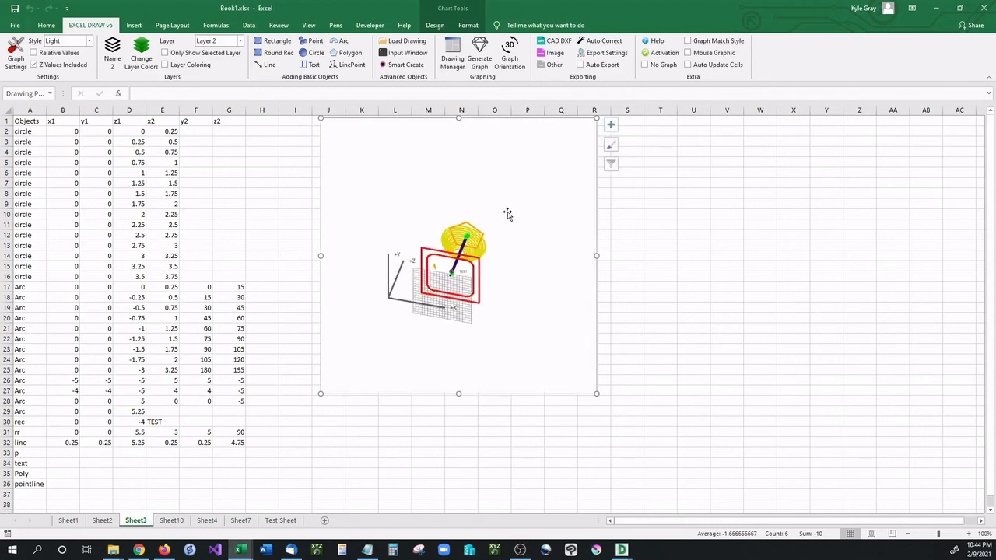
mouse_move(499, 325)
mouse_down()
mouse_move(522, 248)
mouse_move(528, 320)
mouse_up()
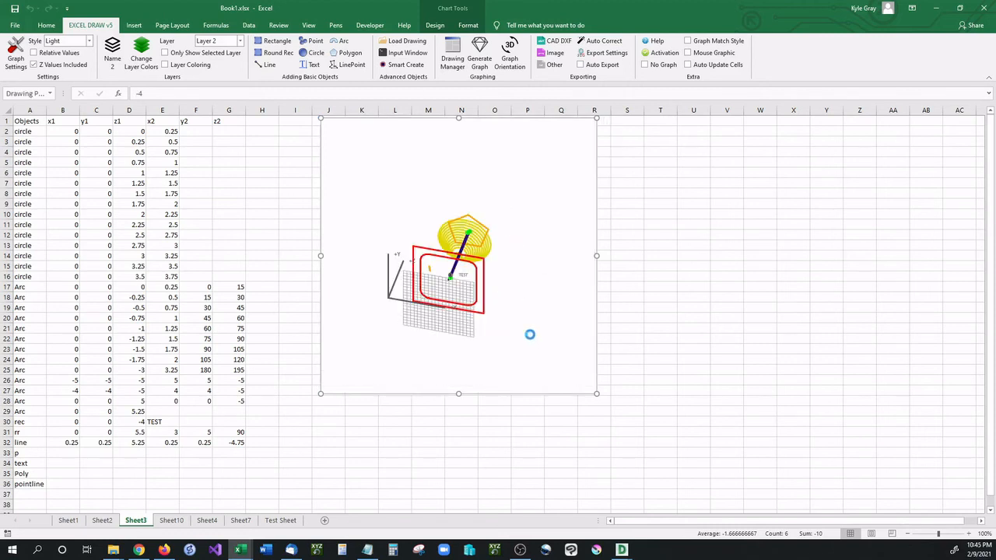